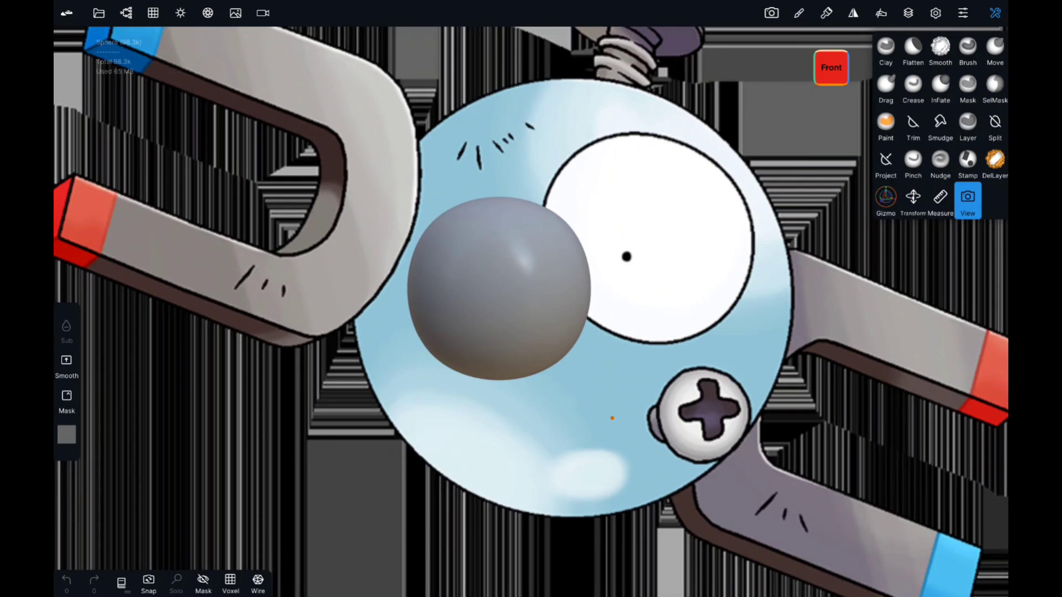
Paint the grey sphere with a bluish-grey colour sampled from the mesh
drag(612, 418, 756, 311)
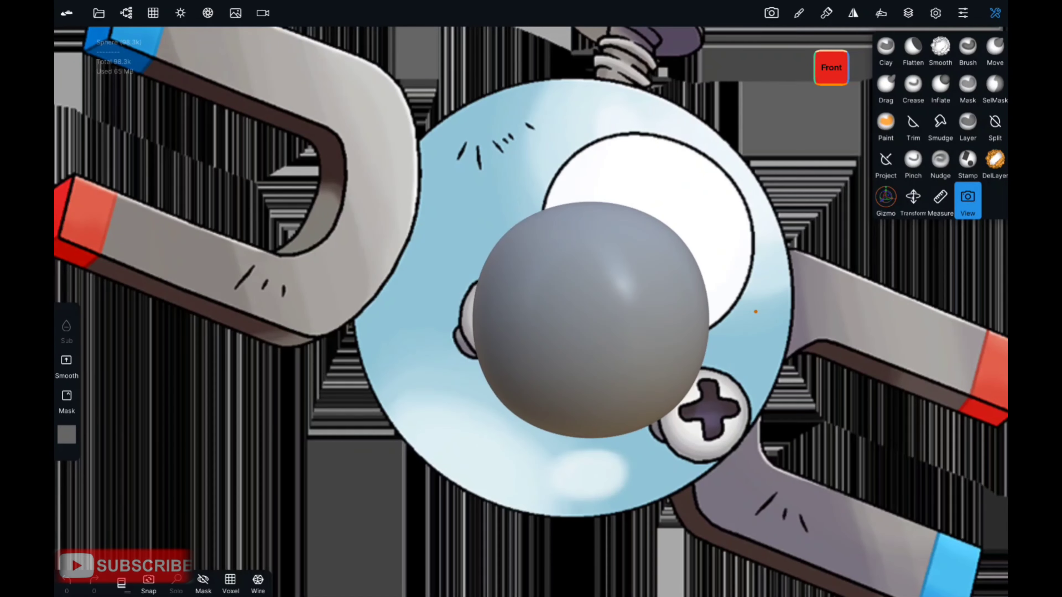
click(826, 13)
click(954, 505)
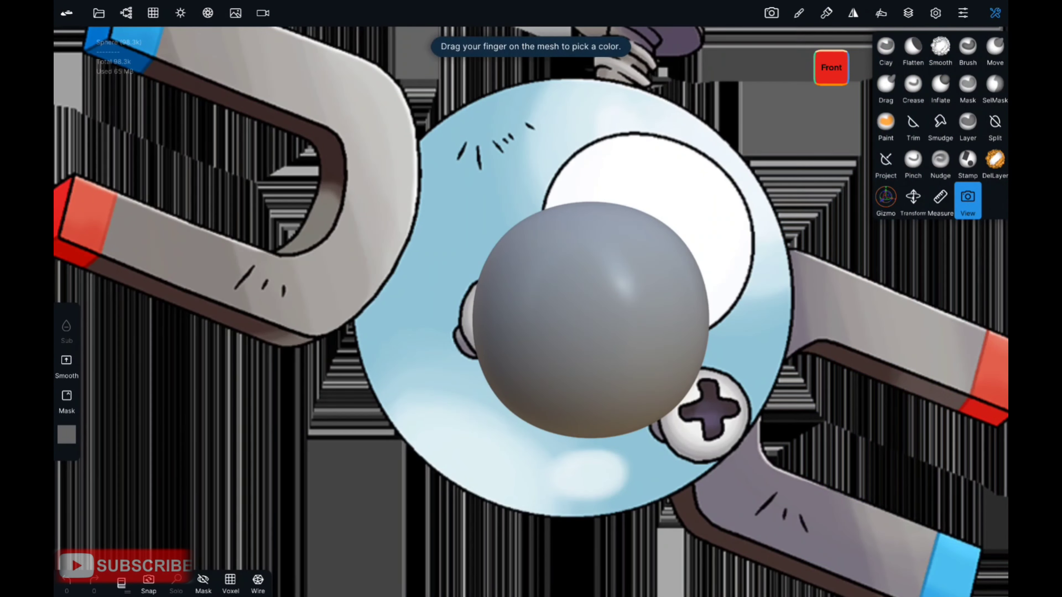
click(590, 317)
click(877, 196)
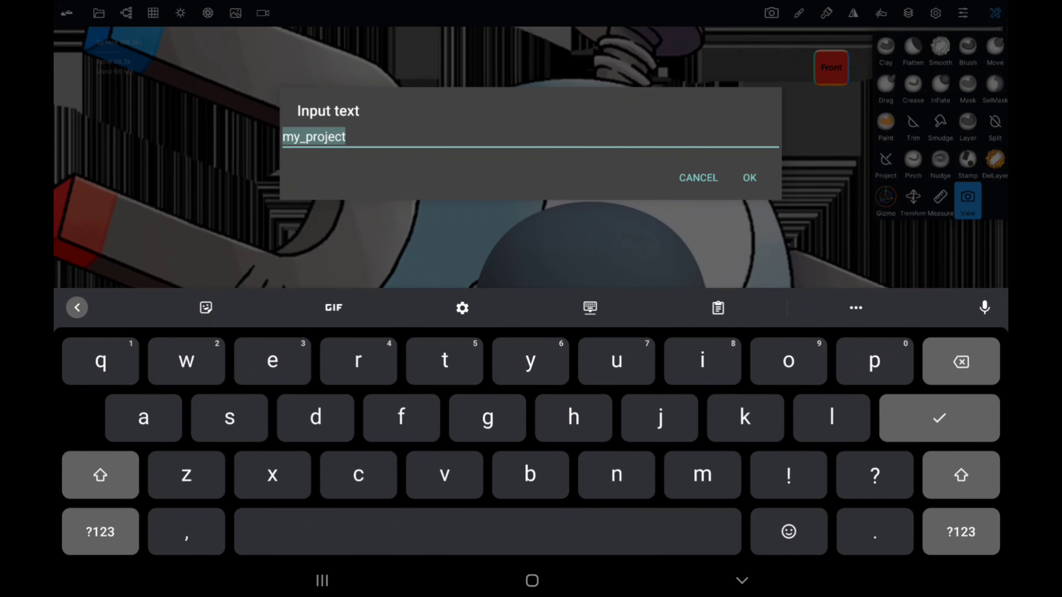
Name the project 'Magnemite'
text(Magnemite)
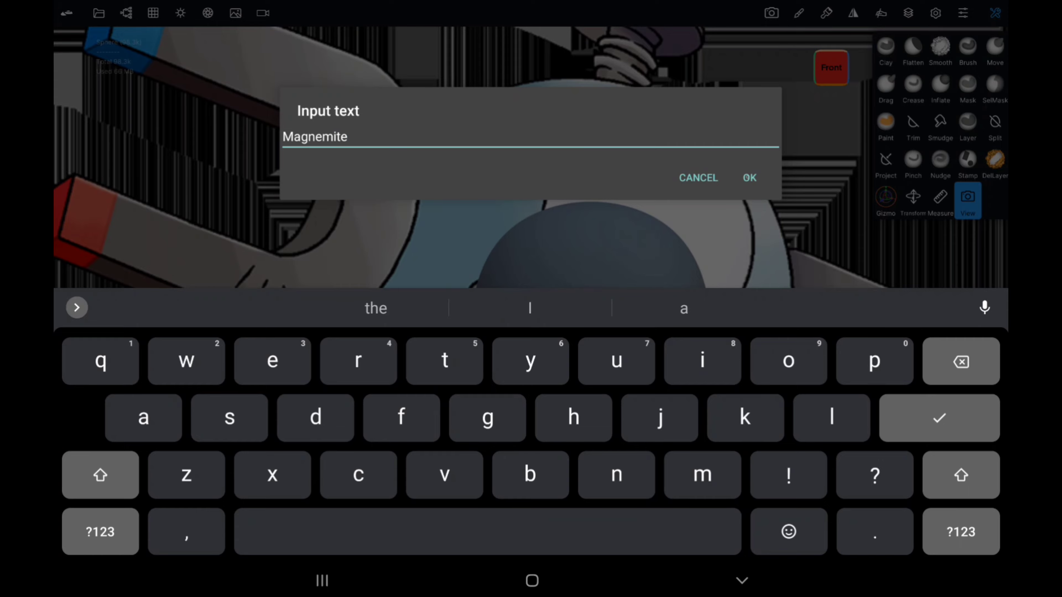
key(Return)
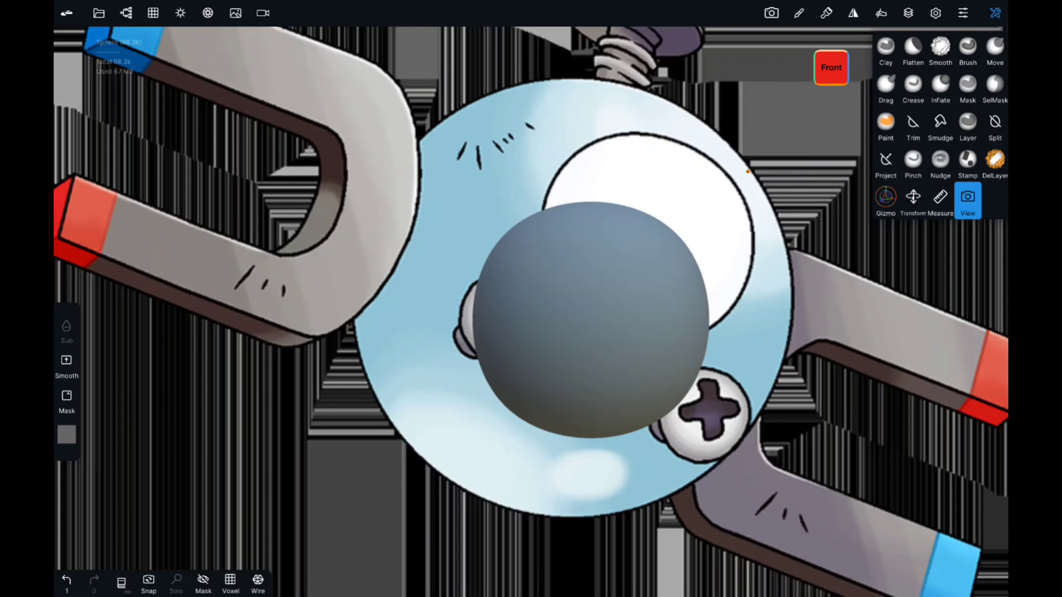
click(126, 12)
Add a second sphere and trim away its lower half with a rectangle cut
click(183, 244)
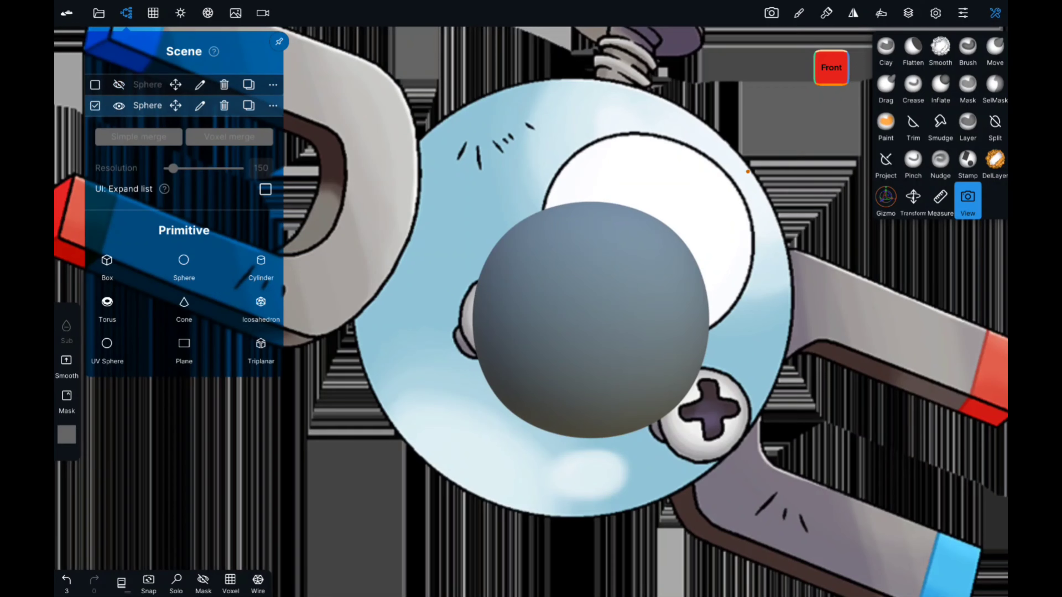
click(913, 126)
drag(785, 319, 349, 506)
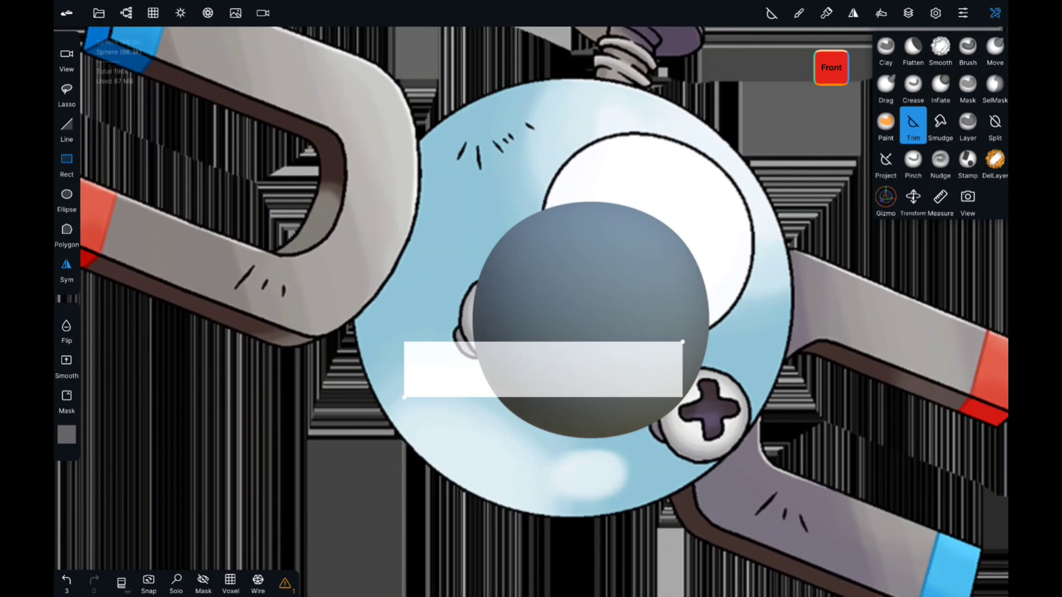
drag(785, 319, 844, 307)
click(885, 199)
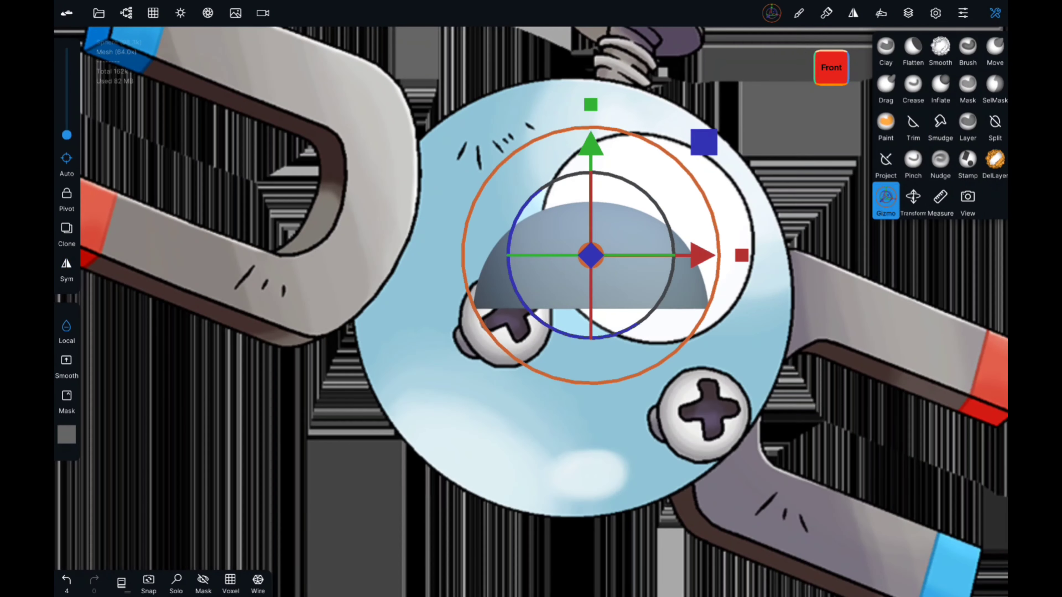
Trim cross-shaped slots into the top of the half-dome
click(913, 126)
drag(912, 127, 349, 506)
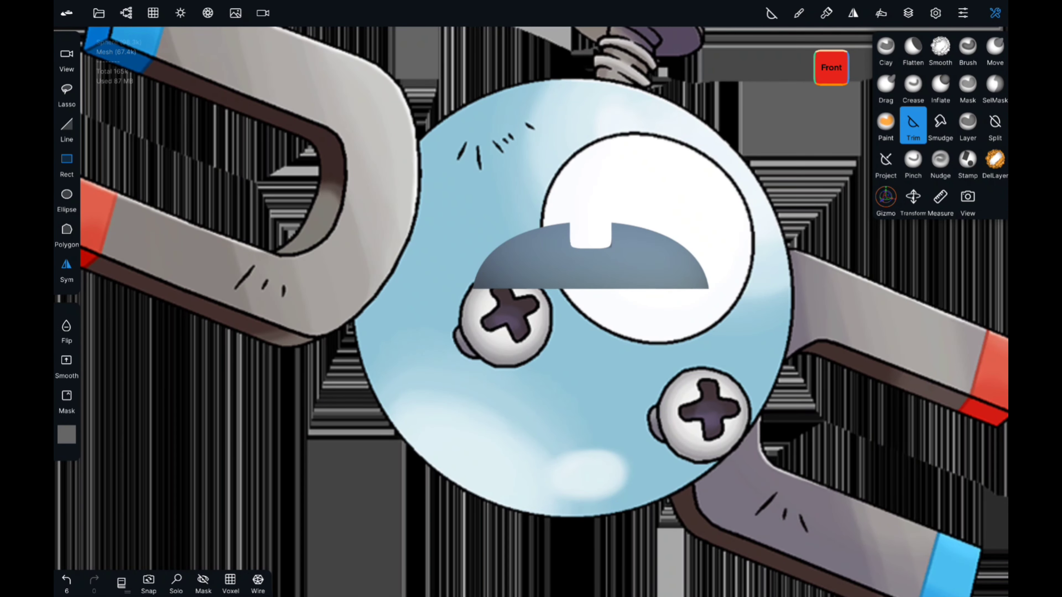
drag(734, 224, 773, 255)
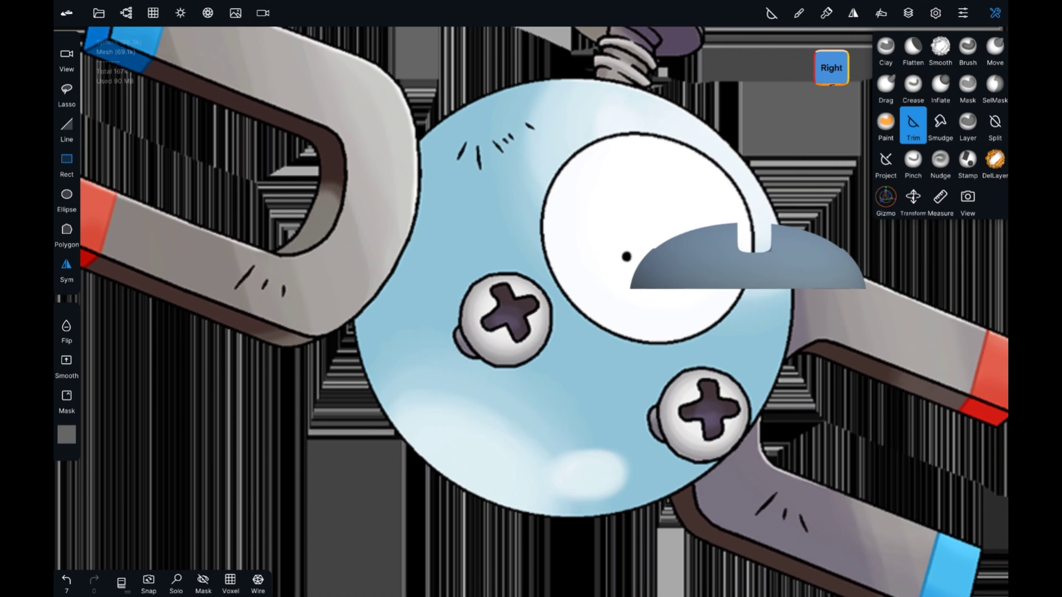
drag(585, 376, 586, 293)
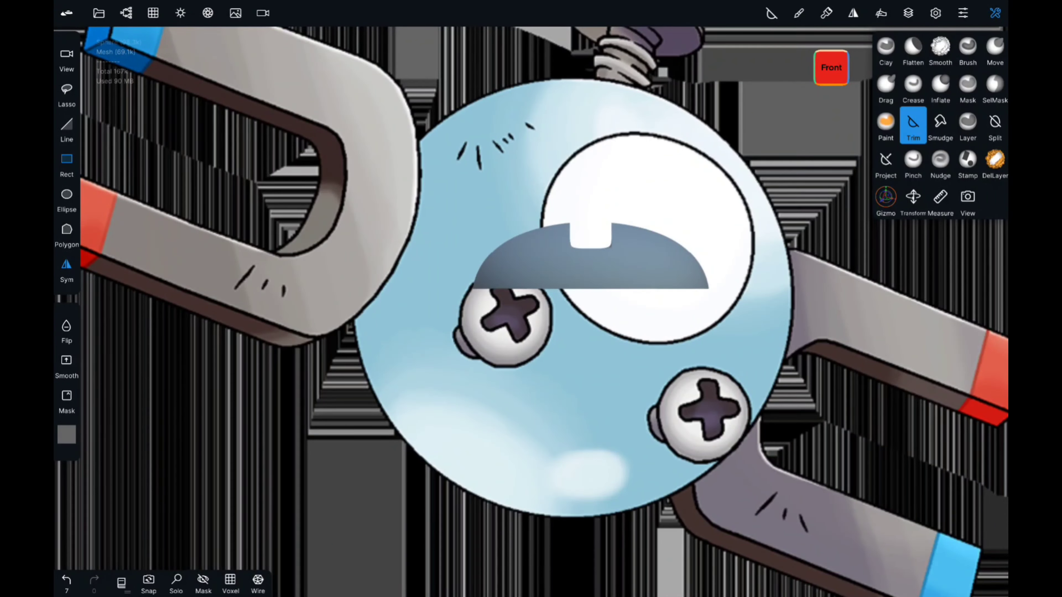
Smooth the slot edges on the screw head while orbiting around it
drag(586, 376, 585, 251)
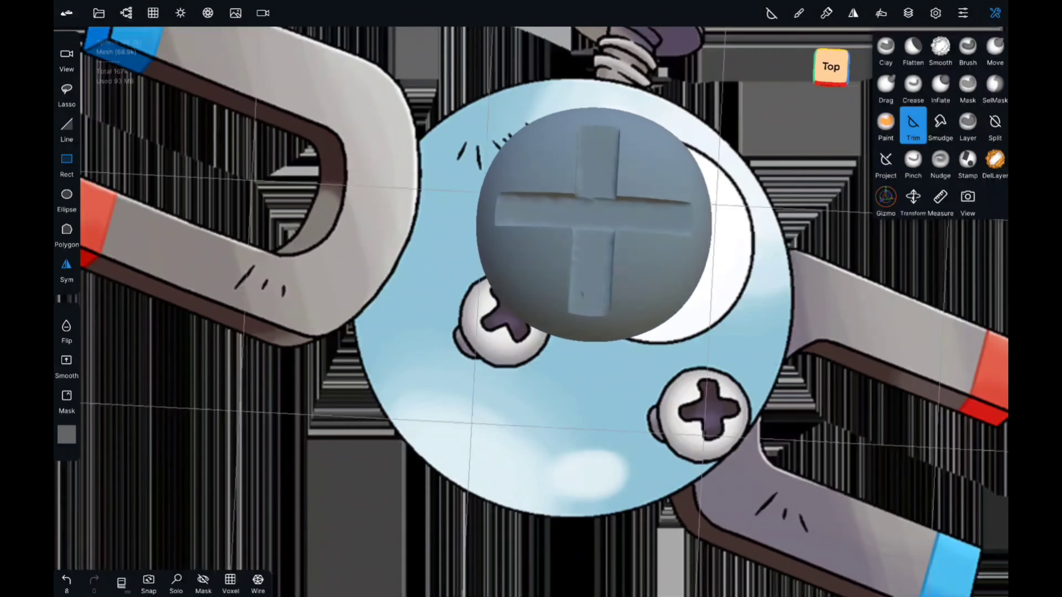
click(940, 48)
scroll(411, 187, up, 5)
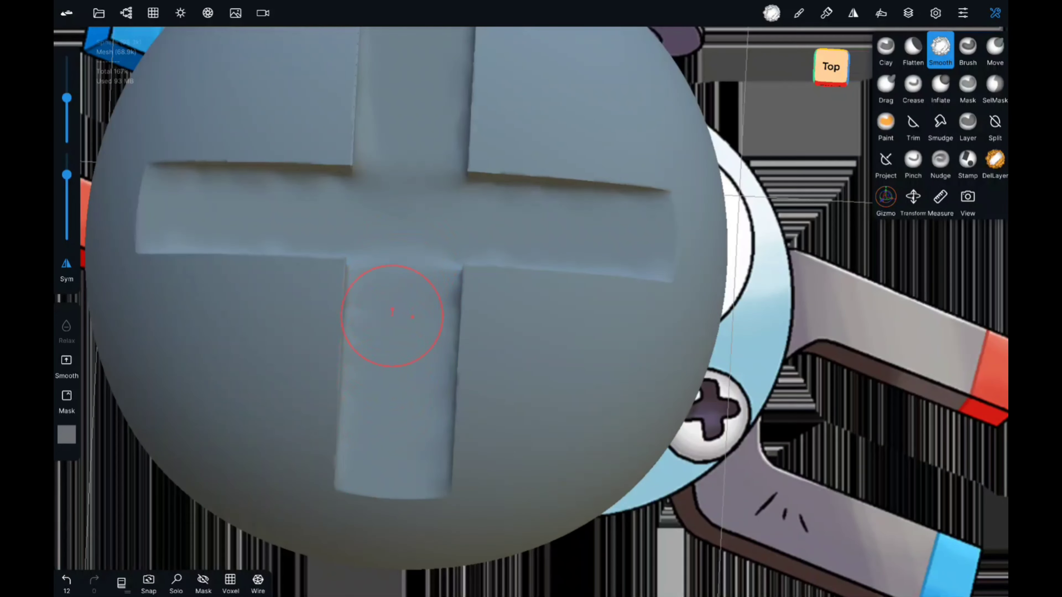
drag(424, 219, 591, 325)
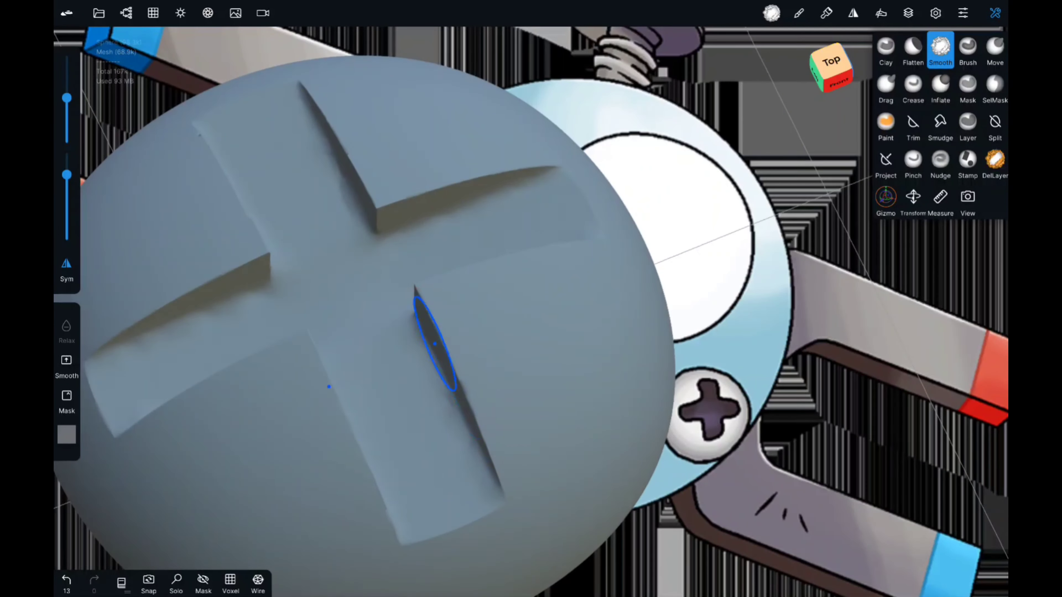
drag(435, 344, 439, 304)
drag(516, 486, 413, 518)
drag(476, 473, 449, 360)
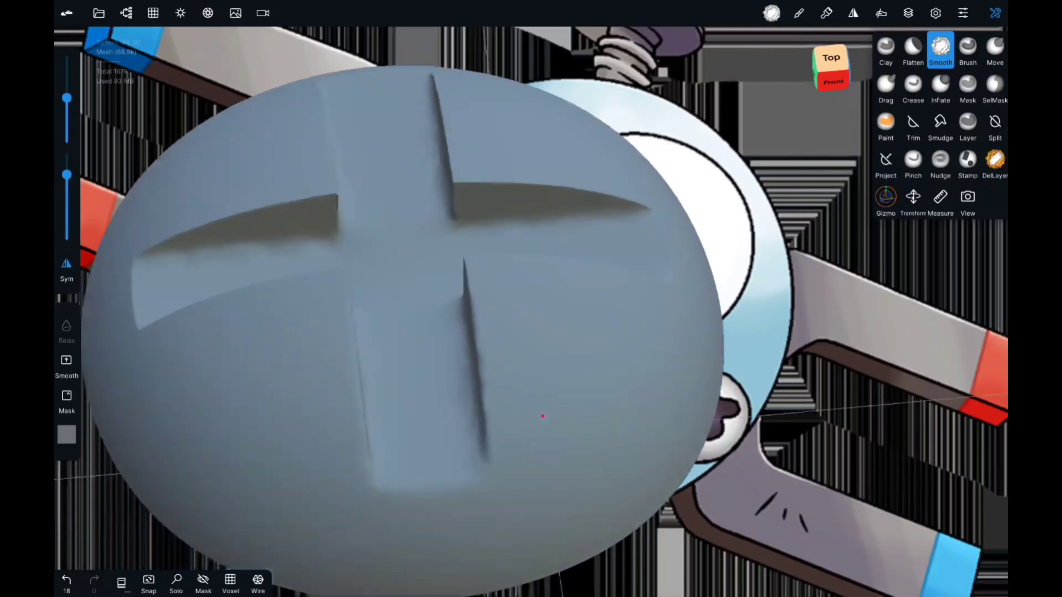
drag(711, 523, 606, 418)
drag(344, 439, 485, 393)
mouse_move(710, 522)
mouse_down()
mouse_move(528, 392)
mouse_move(405, 285)
mouse_move(561, 434)
mouse_move(585, 397)
mouse_move(617, 393)
mouse_move(481, 380)
mouse_move(458, 206)
mouse_move(469, 430)
mouse_up()
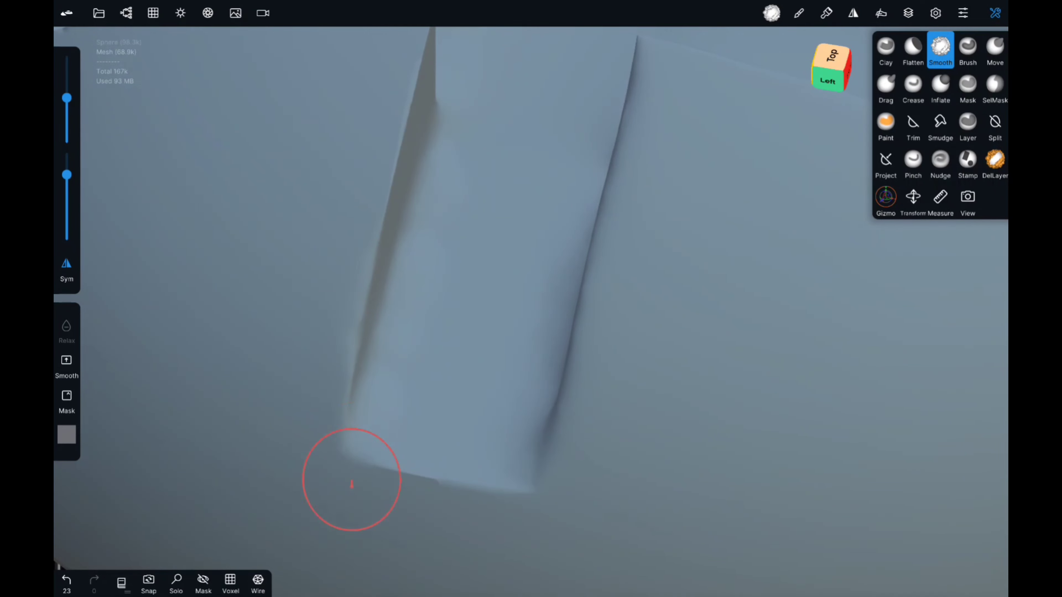
Soften the remaining slot rims, creases and corners where the slots meet
mouse_move(351, 480)
mouse_down()
mouse_move(526, 465)
mouse_move(533, 249)
mouse_move(474, 135)
mouse_move(510, 480)
mouse_up()
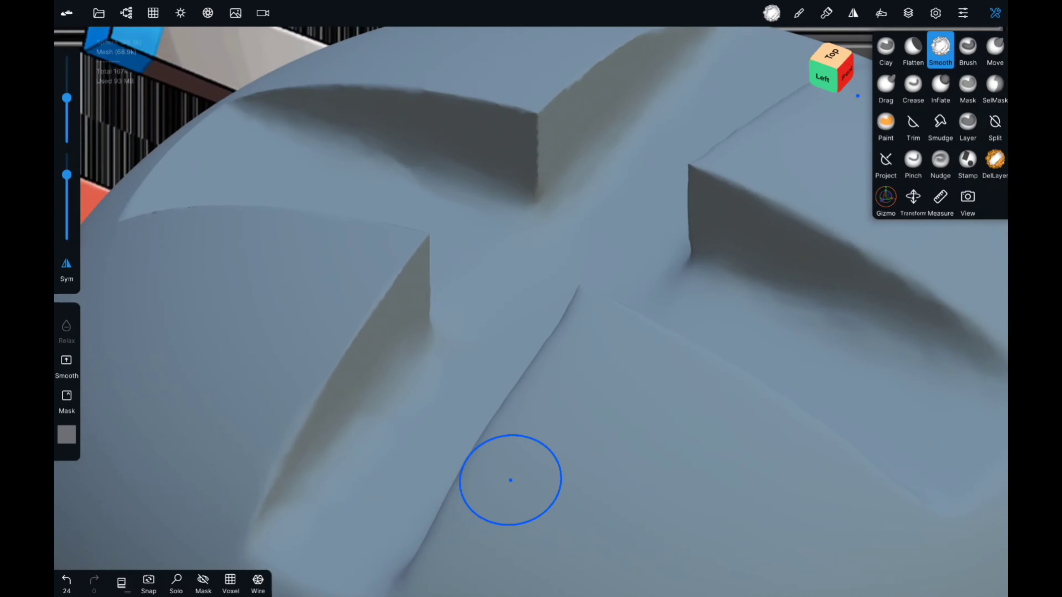
mouse_move(410, 257)
mouse_down()
mouse_move(498, 261)
mouse_move(479, 282)
mouse_up()
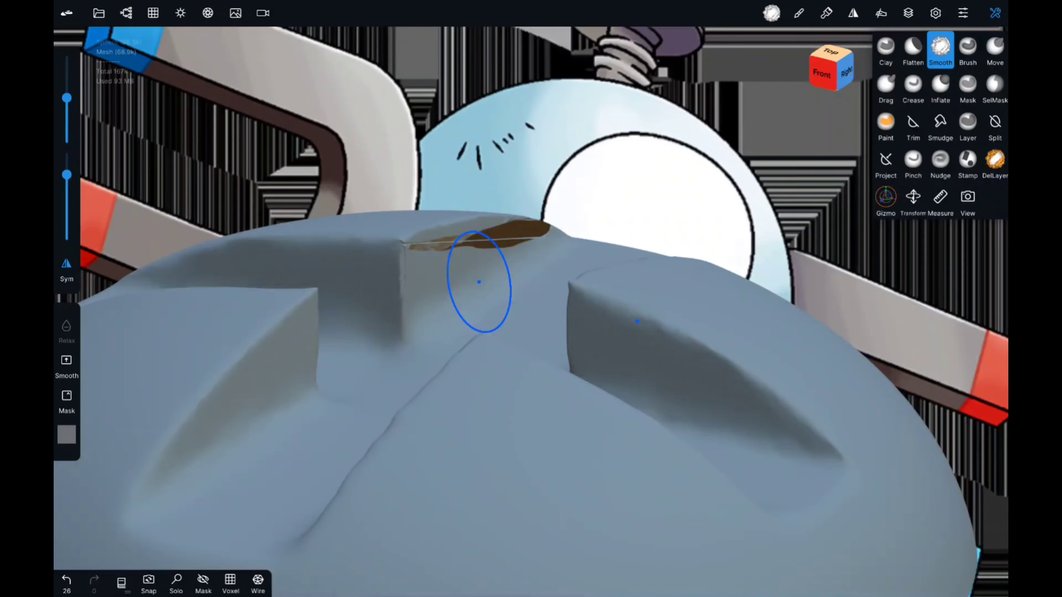
mouse_move(426, 398)
mouse_down()
mouse_move(368, 439)
mouse_move(543, 376)
mouse_up()
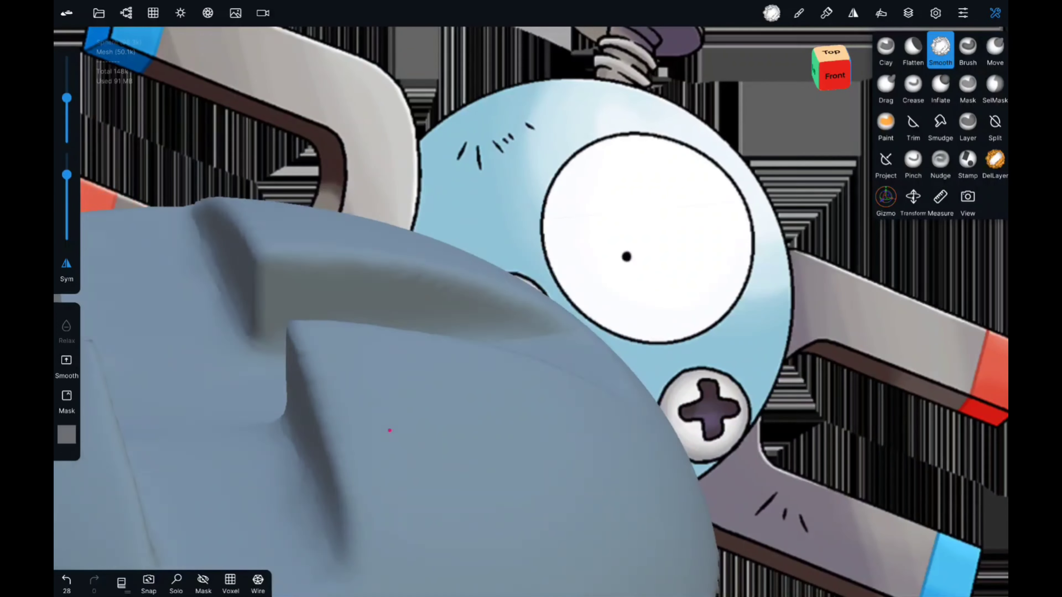
drag(376, 418, 264, 378)
mouse_move(288, 499)
mouse_down()
mouse_move(296, 549)
mouse_move(758, 308)
mouse_move(753, 185)
mouse_move(423, 301)
mouse_move(689, 427)
mouse_up()
mouse_move(206, 289)
mouse_down()
mouse_move(206, 303)
mouse_move(537, 452)
mouse_up()
drag(209, 431, 115, 426)
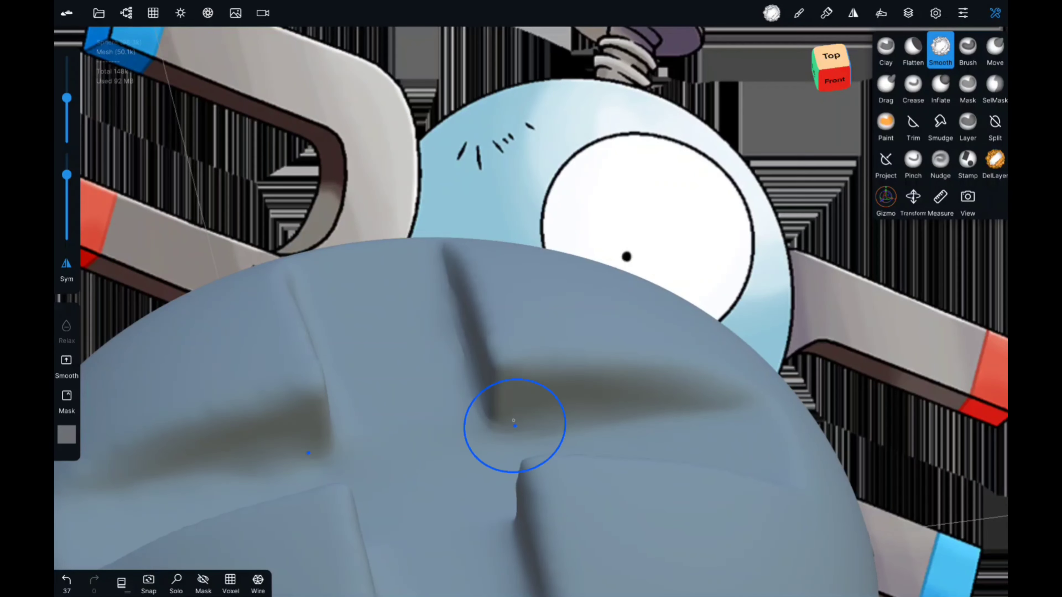
mouse_move(522, 389)
mouse_down()
mouse_move(616, 408)
mouse_move(652, 251)
mouse_up()
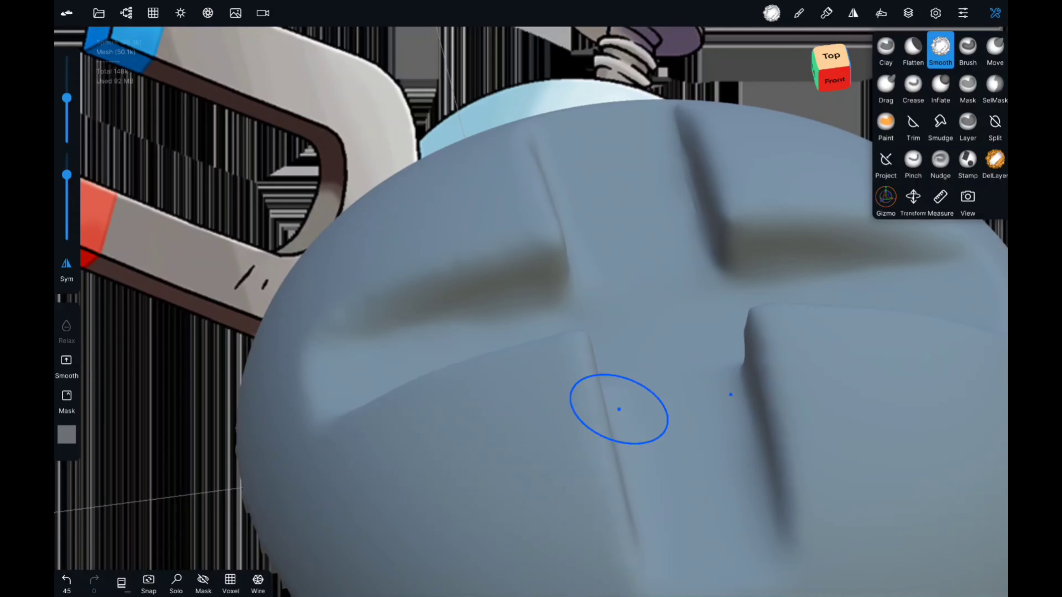
mouse_move(752, 389)
mouse_down()
mouse_move(541, 391)
mouse_move(793, 202)
mouse_move(543, 293)
mouse_move(627, 304)
mouse_move(519, 309)
mouse_move(636, 482)
mouse_up()
mouse_move(636, 482)
mouse_down()
mouse_move(640, 287)
mouse_move(652, 282)
mouse_up()
Add a cylinder and shape it into a slightly thinner shaft under the head
click(126, 12)
click(255, 270)
drag(531, 158, 531, 226)
click(837, 75)
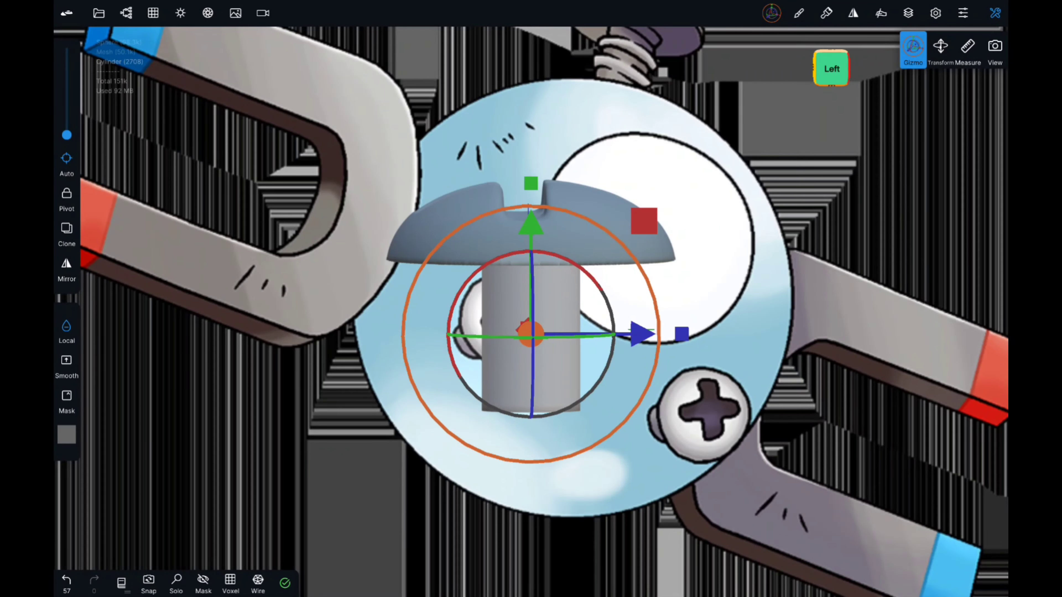
drag(645, 272, 639, 272)
Paint the cylinder a darker colour and position it with the Gizmo
click(826, 13)
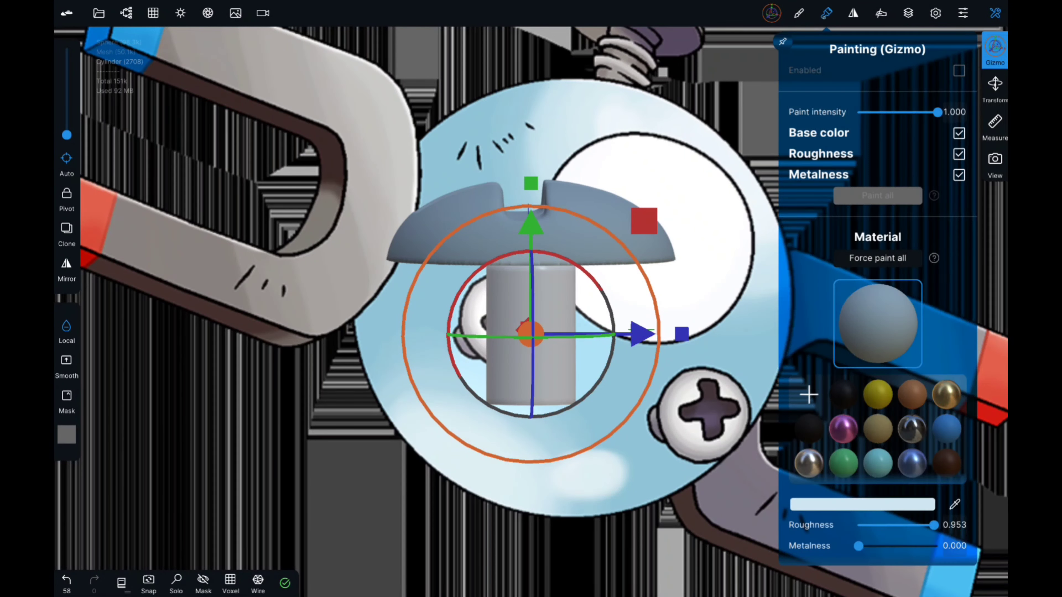
click(878, 258)
click(825, 12)
click(994, 13)
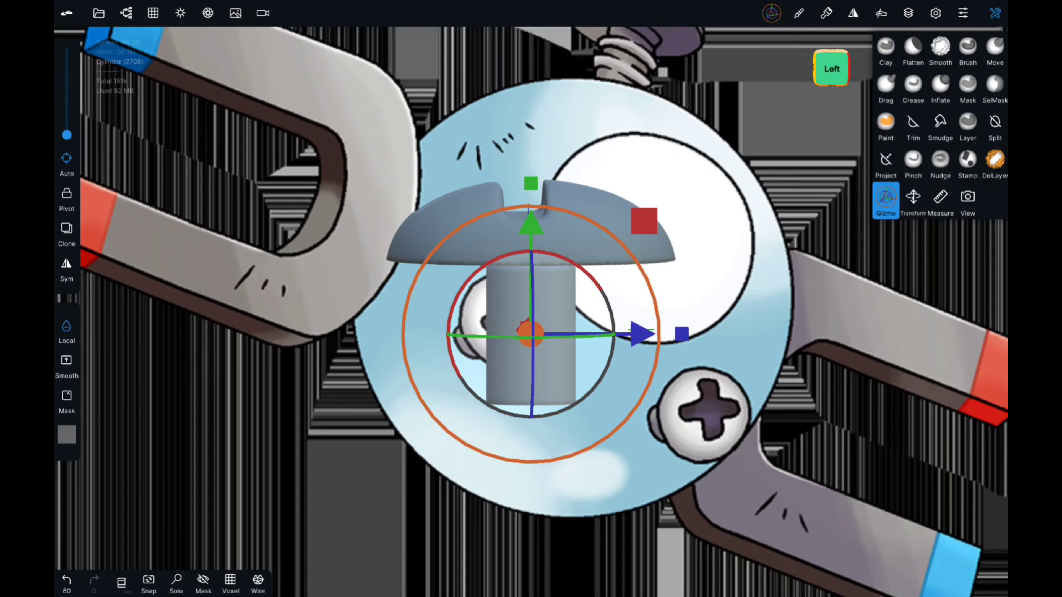
click(885, 46)
click(664, 353)
click(885, 196)
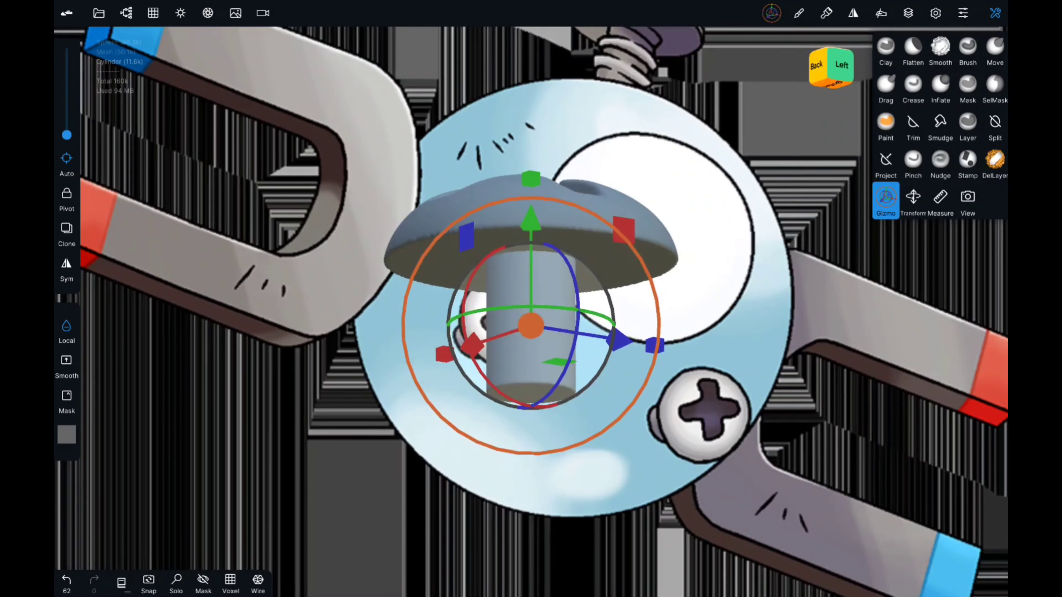
drag(292, 418, 355, 419)
Voxel-merge the head mesh and the cylinder into a single mesh
click(126, 12)
click(94, 105)
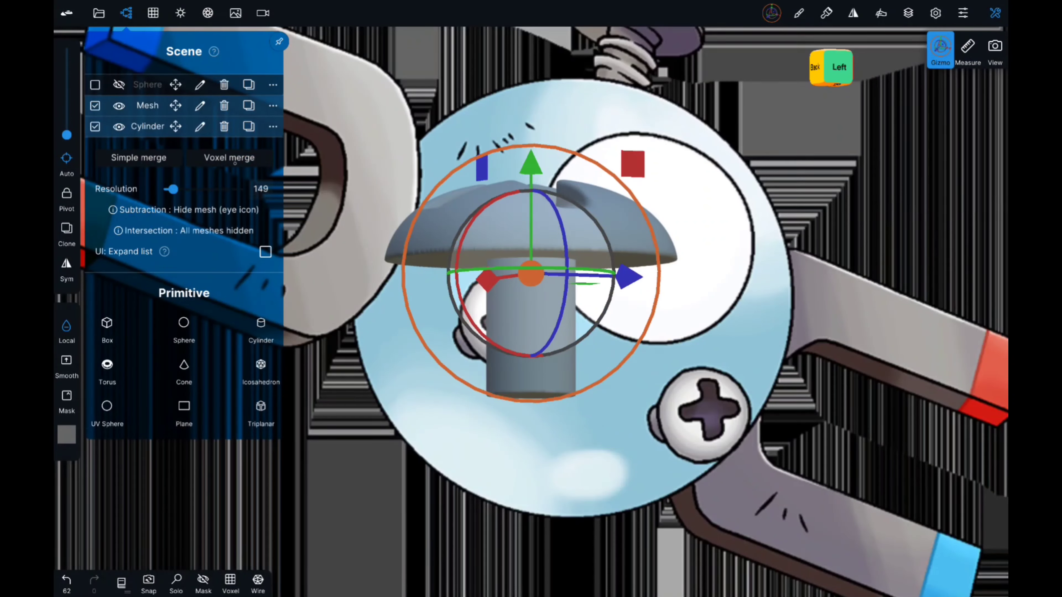
click(229, 158)
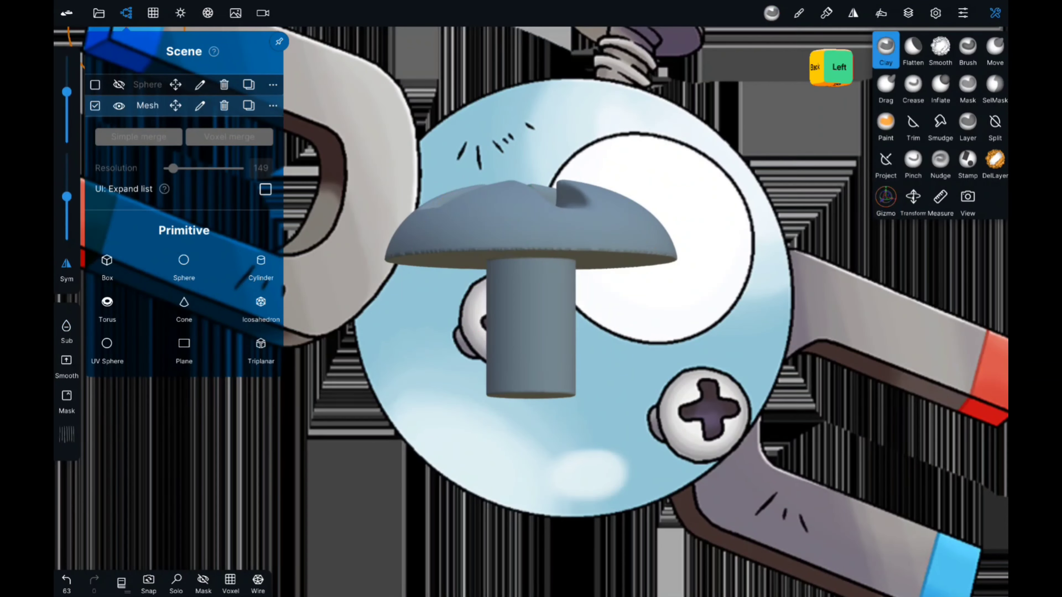
click(968, 48)
Shrink the brush radius and try trial thread strokes on the shaft, undoing them
click(595, 374)
right_drag(595, 373, 652, 293)
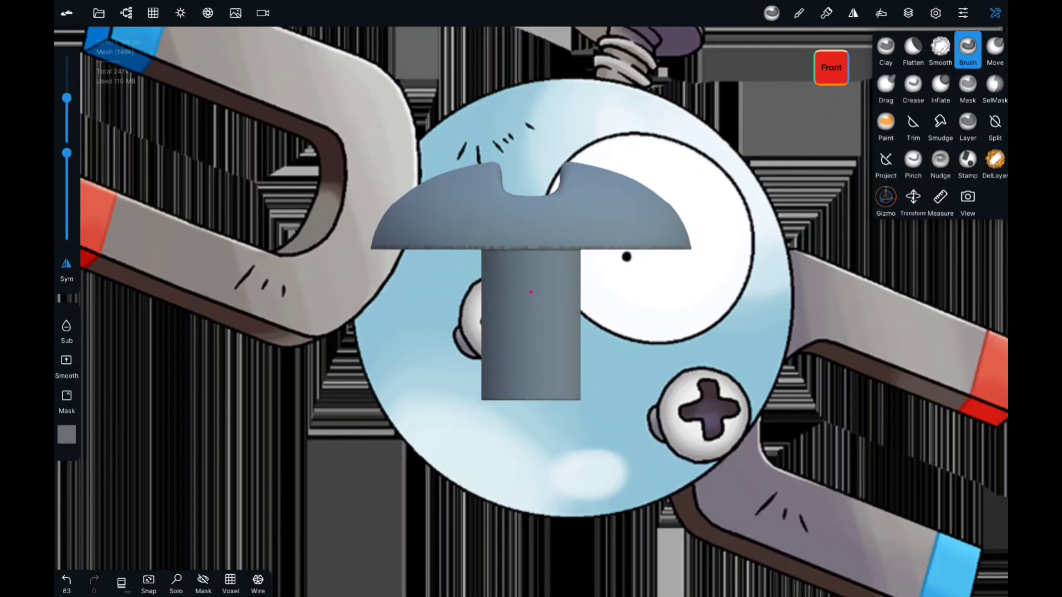
scroll(666, 256, up, 3)
drag(476, 223, 504, 244)
key(ctrl+z)
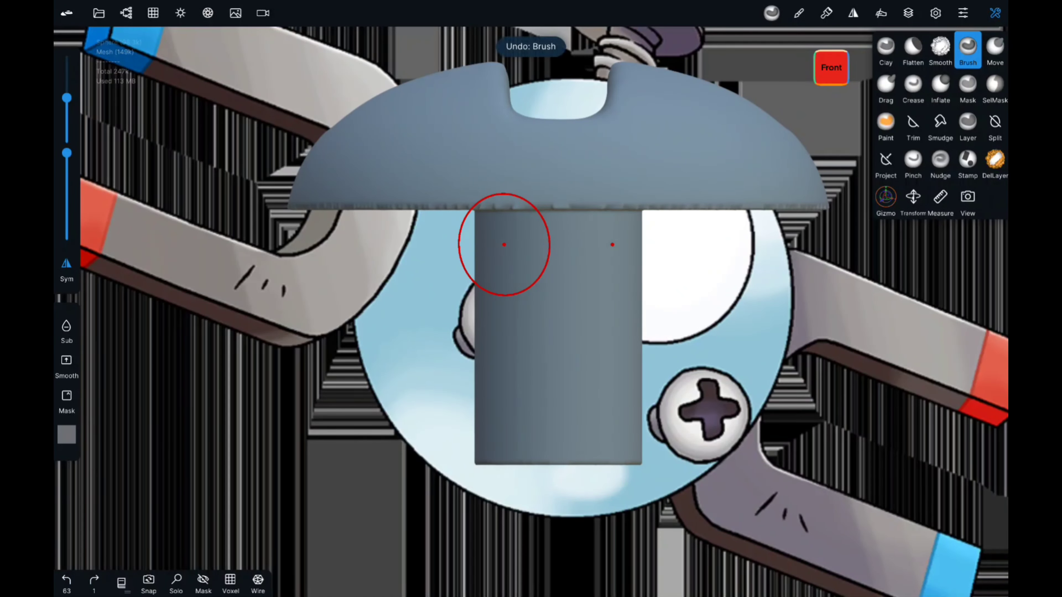
drag(66, 98, 66, 133)
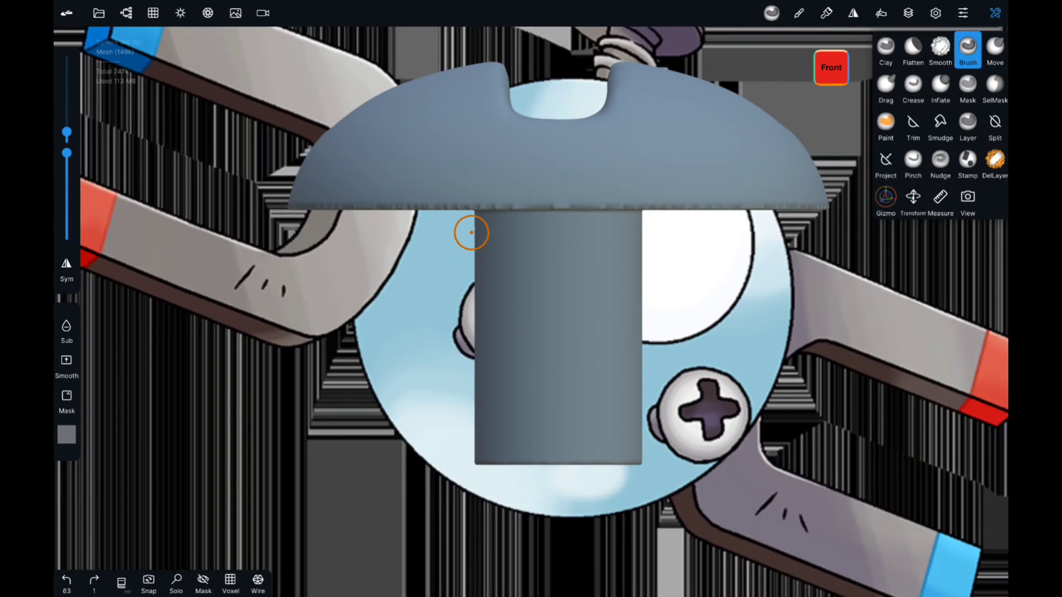
drag(472, 232, 624, 285)
drag(476, 223, 641, 288)
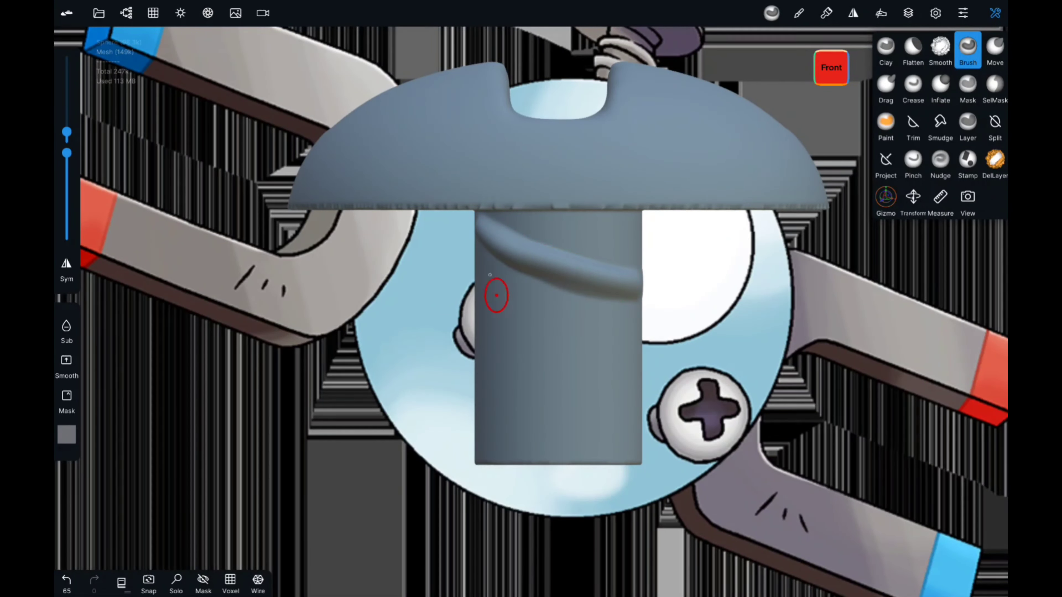
drag(498, 290, 640, 334)
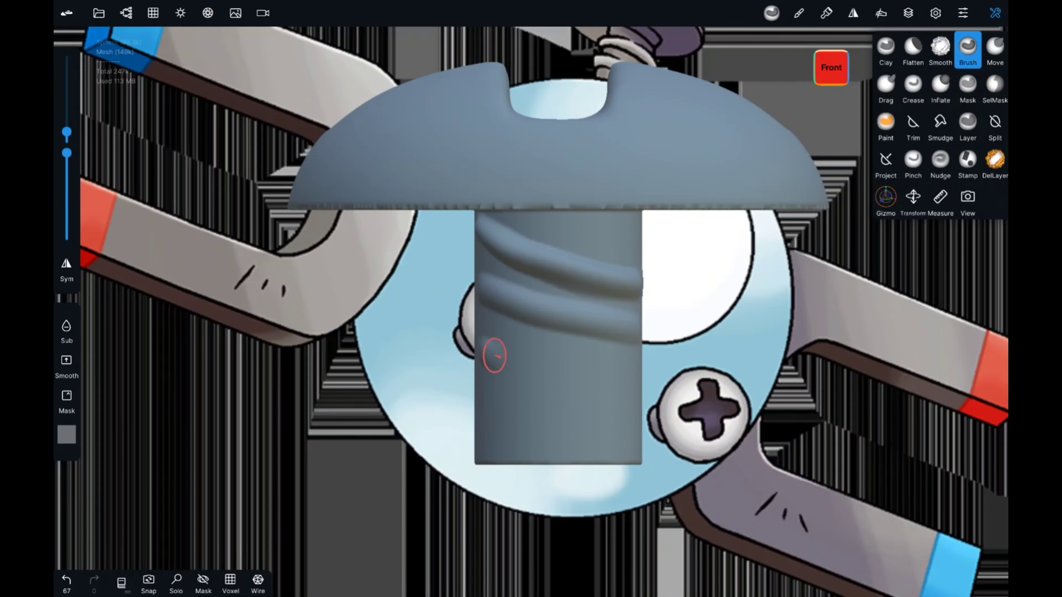
drag(494, 355, 639, 398)
key(ctrl+z)
key(ctrl+z)
key(ctrl+z)
key(ctrl+z)
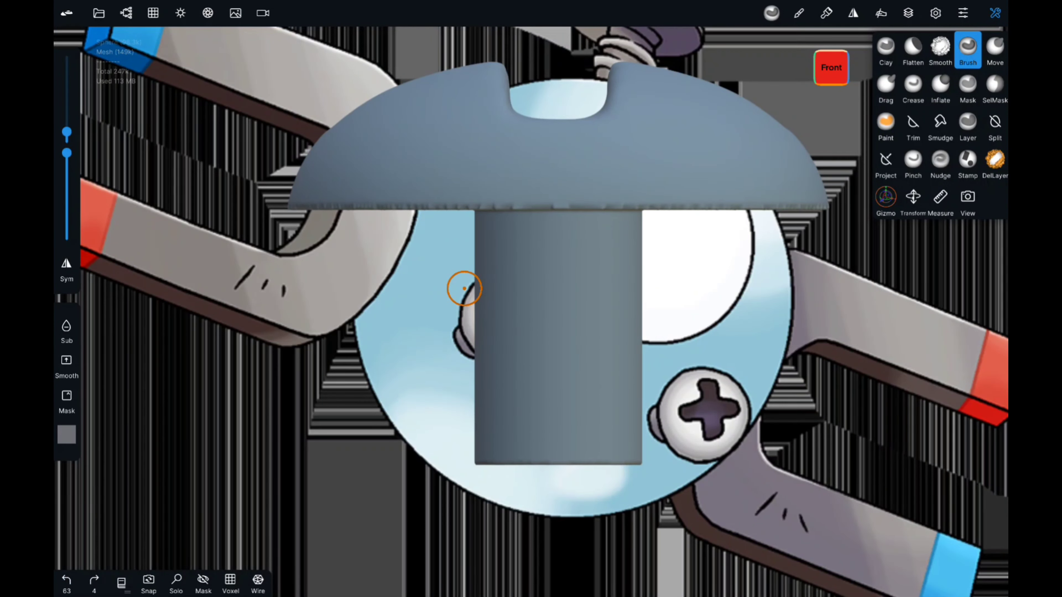
Sculpt five thread ridges across the front of the shaft
drag(477, 218, 624, 256)
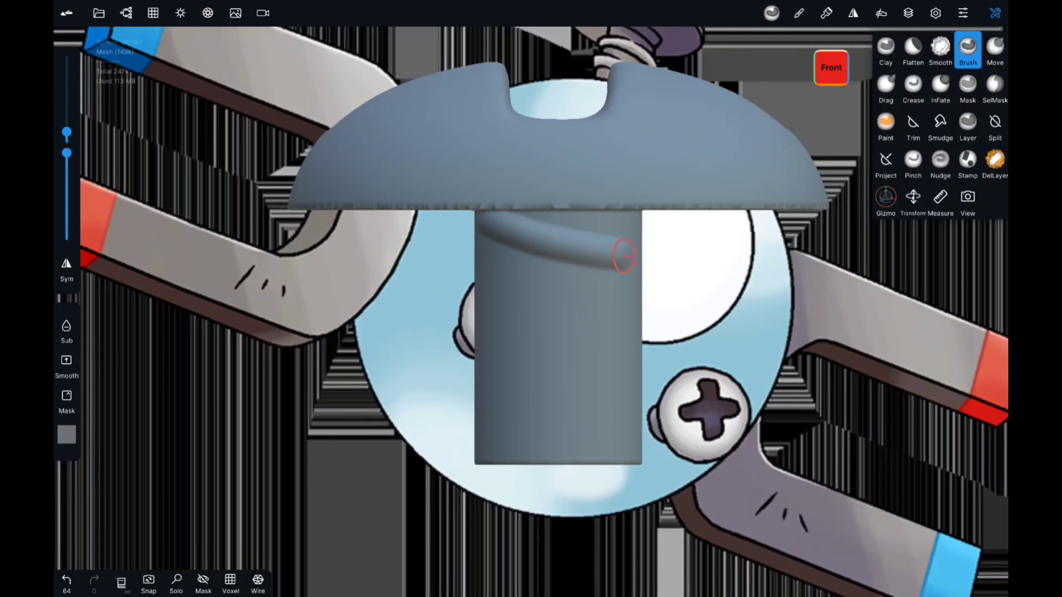
drag(477, 271, 642, 312)
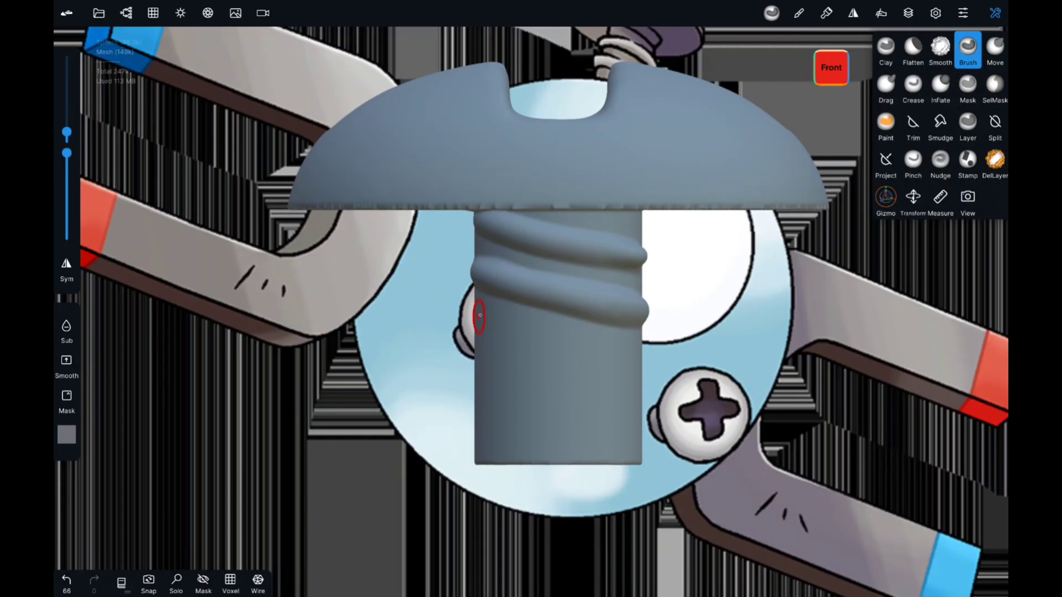
drag(479, 315, 644, 363)
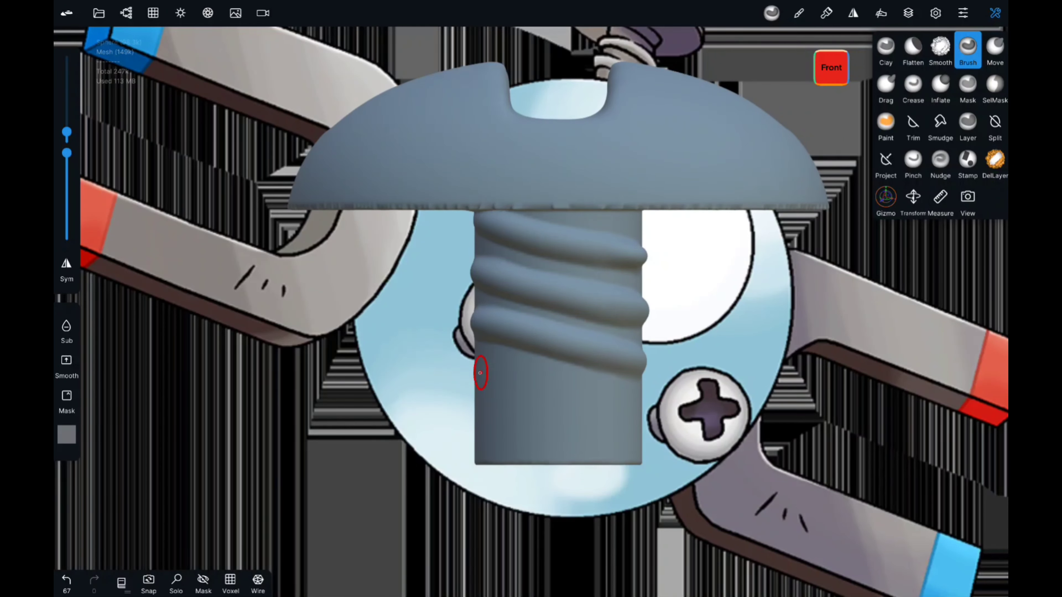
drag(480, 373, 644, 405)
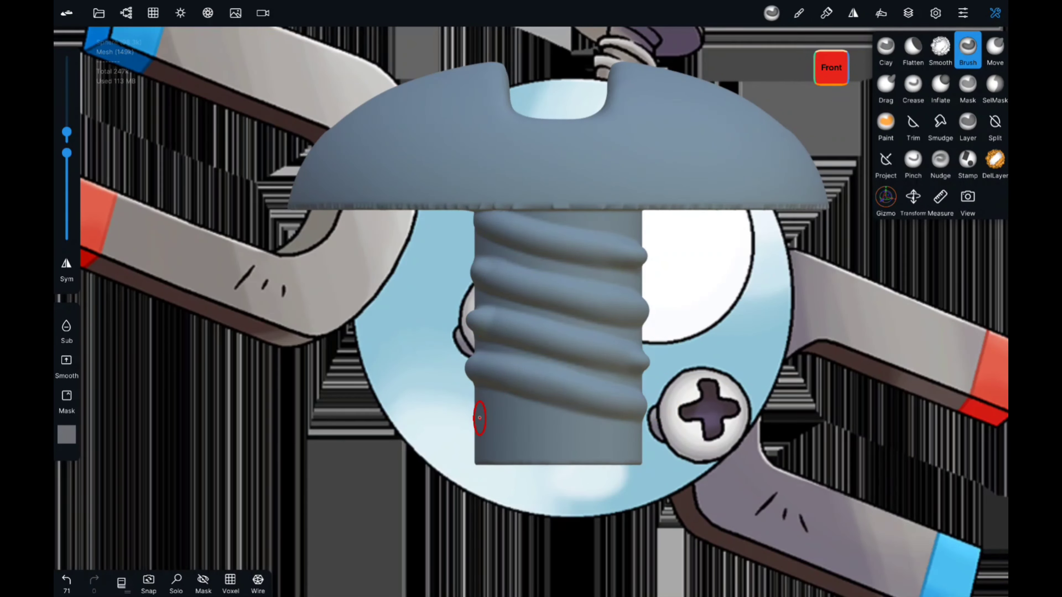
drag(479, 417, 603, 447)
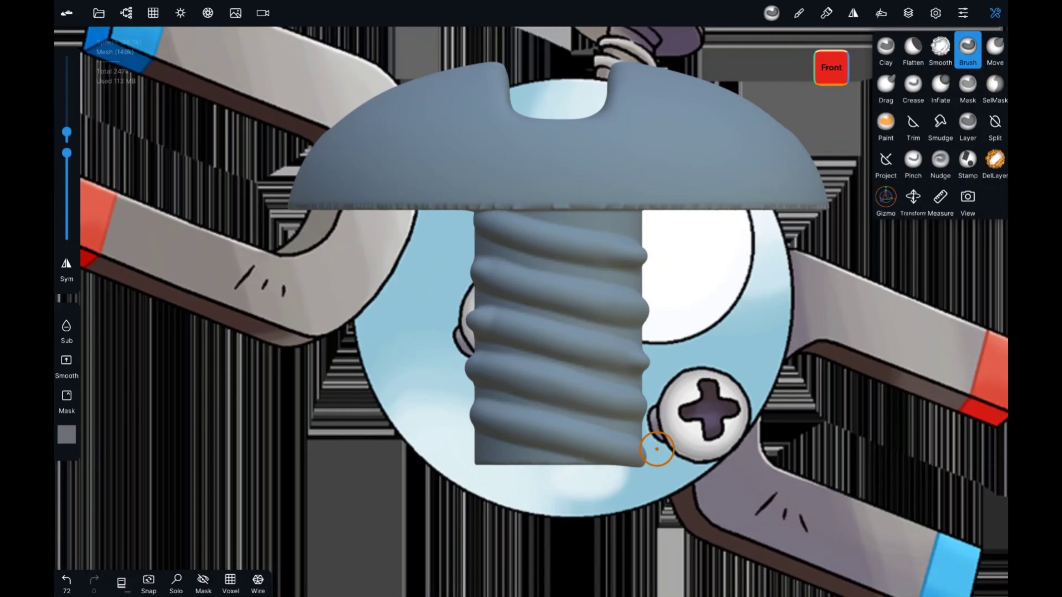
Continue the thread ridges across the shaft's back and join them around the sides
right_drag(657, 448, 605, 447)
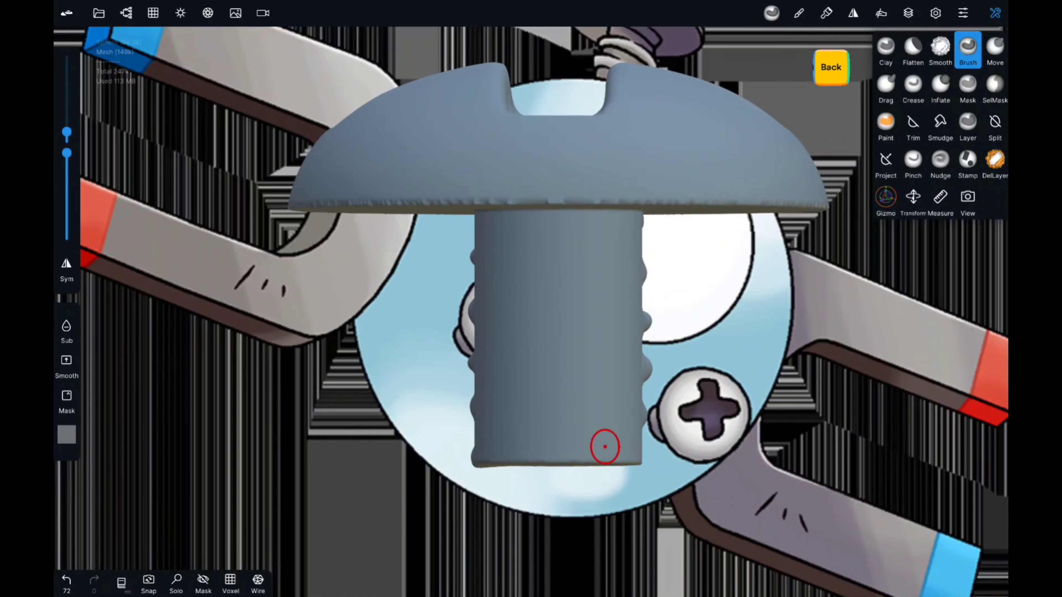
scroll(605, 446, up, 2)
scroll(581, 506, up, 2)
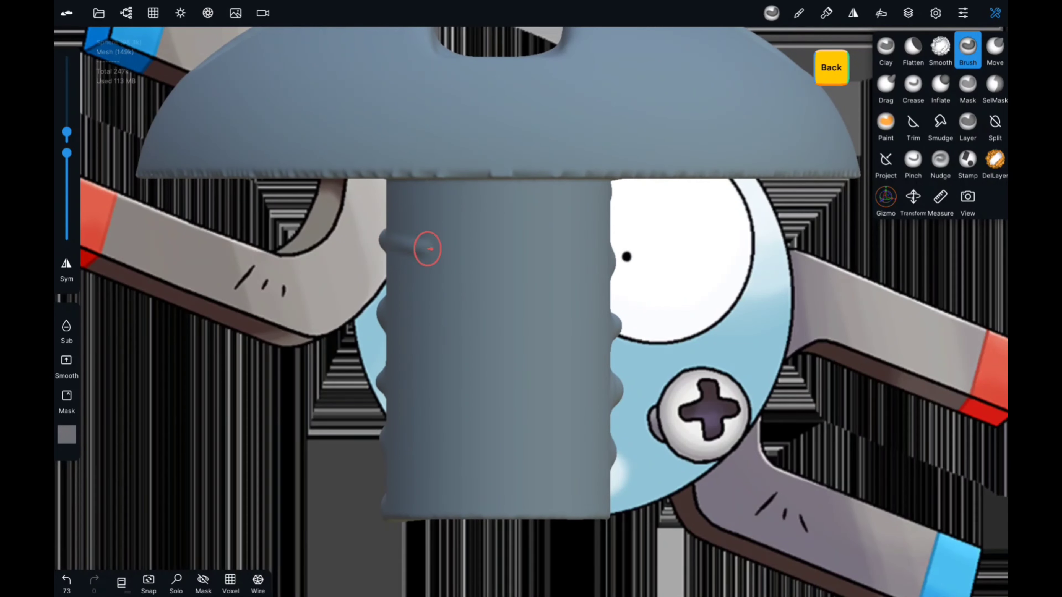
mouse_move(427, 249)
mouse_down()
mouse_move(612, 262)
mouse_move(391, 241)
mouse_up()
drag(608, 324, 389, 318)
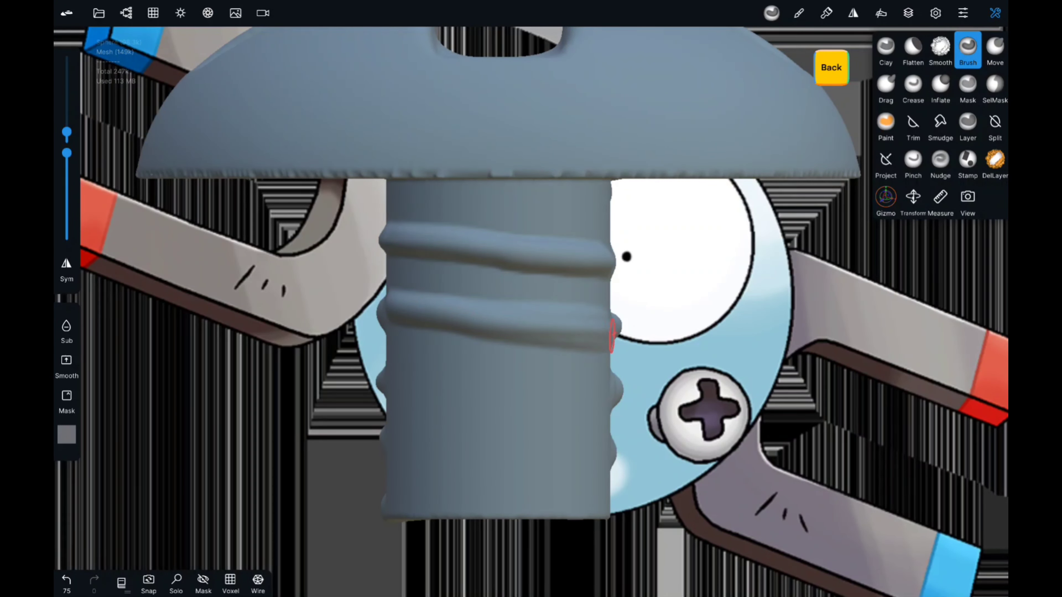
drag(384, 379, 584, 393)
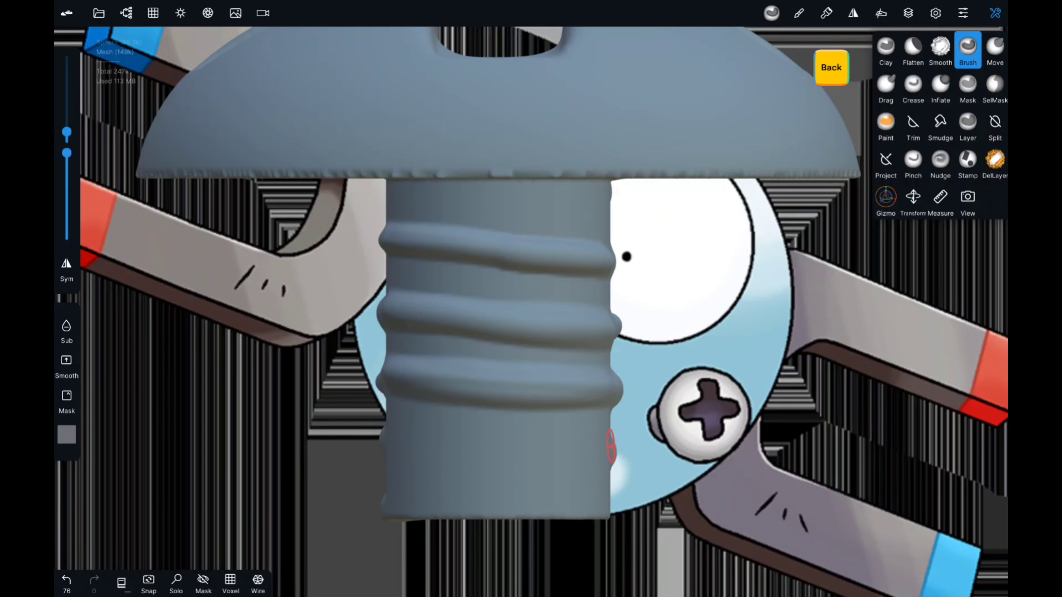
drag(386, 433, 605, 441)
mouse_move(405, 495)
mouse_down()
mouse_move(391, 486)
mouse_move(662, 441)
mouse_up()
mouse_move(668, 389)
mouse_down()
mouse_move(630, 379)
mouse_move(647, 249)
mouse_up()
Smooth the thread ridges on the front of the shaft with the Smooth tool
drag(460, 419, 540, 419)
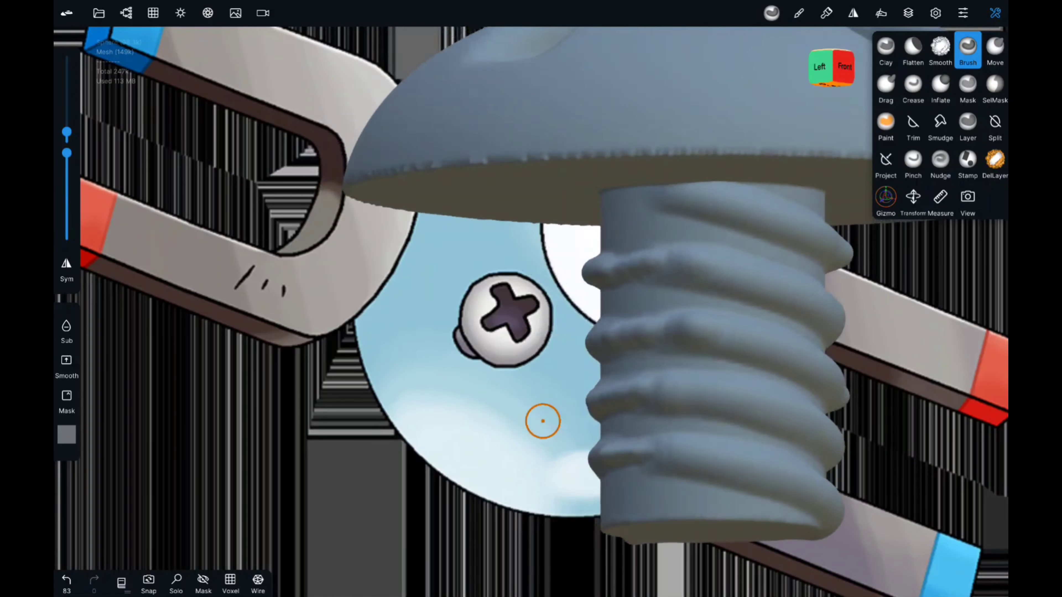
click(940, 46)
click(617, 275)
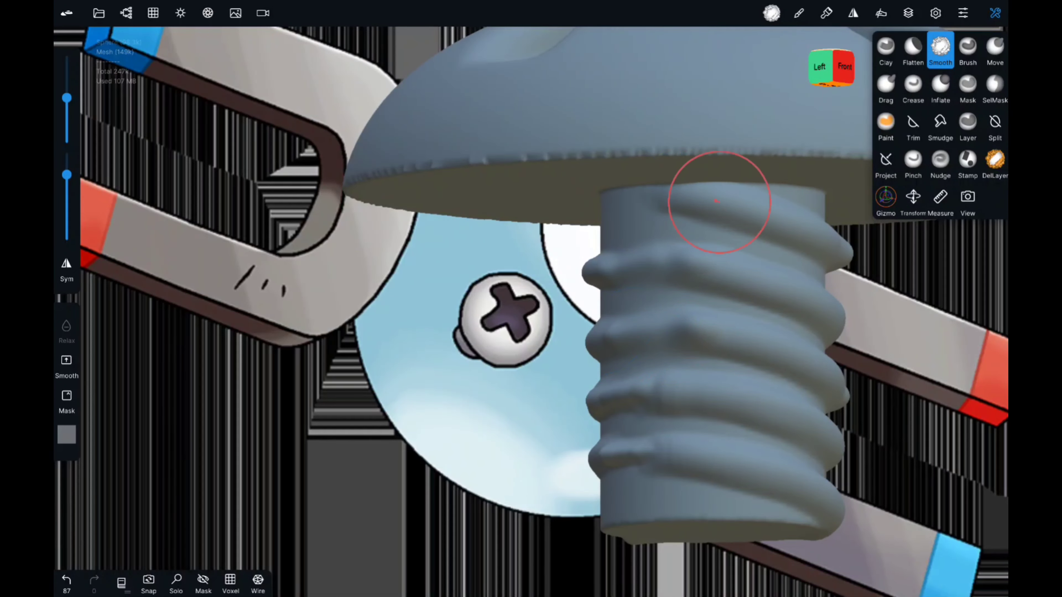
middle_drag(717, 201, 435, 430)
shift+drag(519, 358, 529, 353)
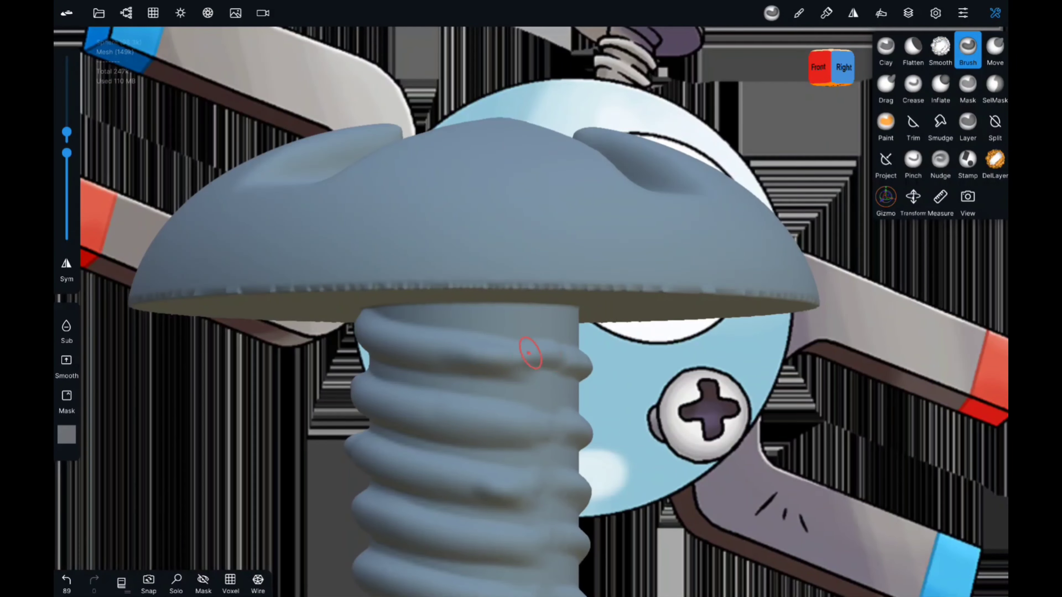
middle_drag(524, 424, 569, 481)
drag(544, 486, 627, 490)
drag(560, 540, 640, 544)
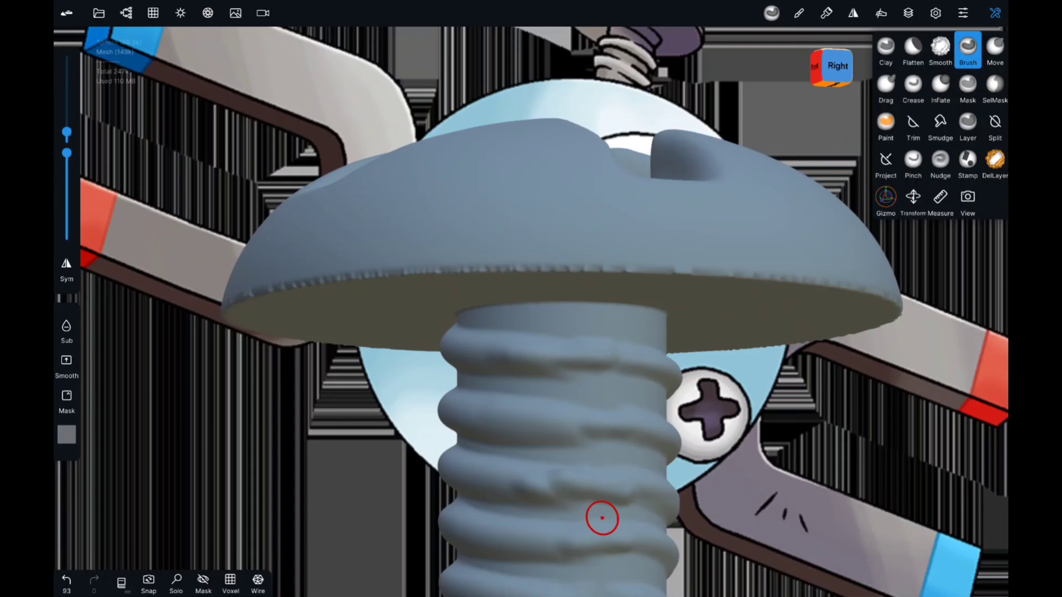
shift+drag(569, 502, 644, 523)
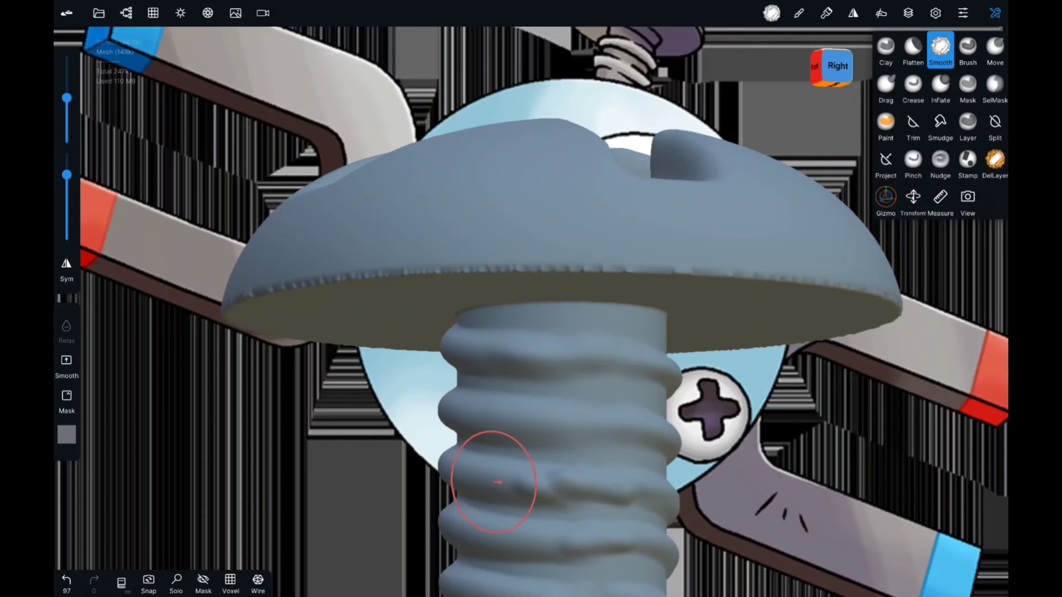
drag(628, 488, 618, 481)
middle_drag(618, 481, 609, 472)
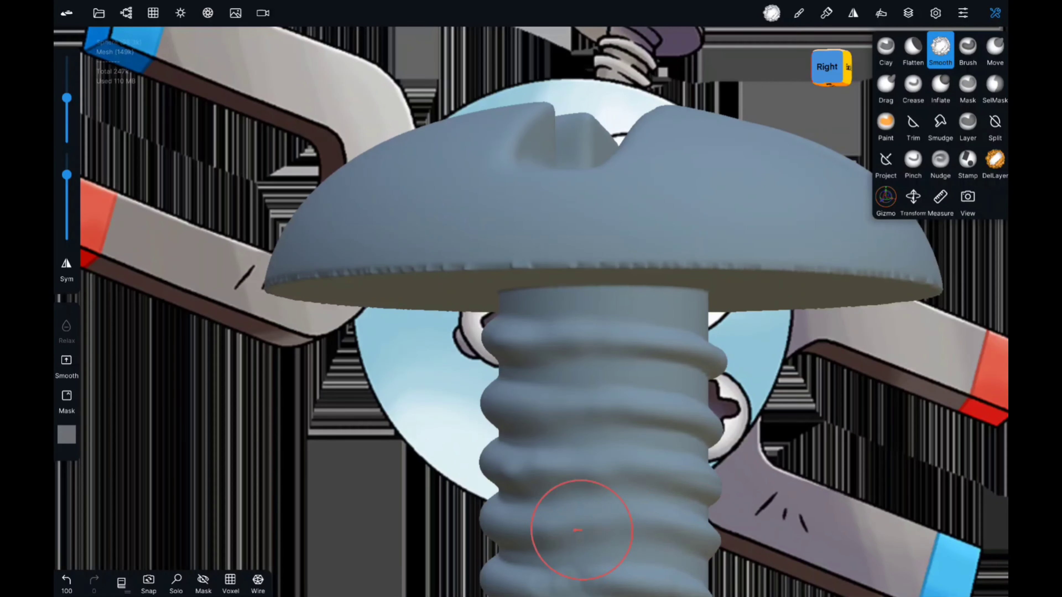
Smooth the thread ridges on the back and left side of the shaft
middle_drag(579, 530, 605, 422)
drag(605, 422, 427, 356)
middle_drag(426, 356, 460, 293)
drag(460, 293, 460, 284)
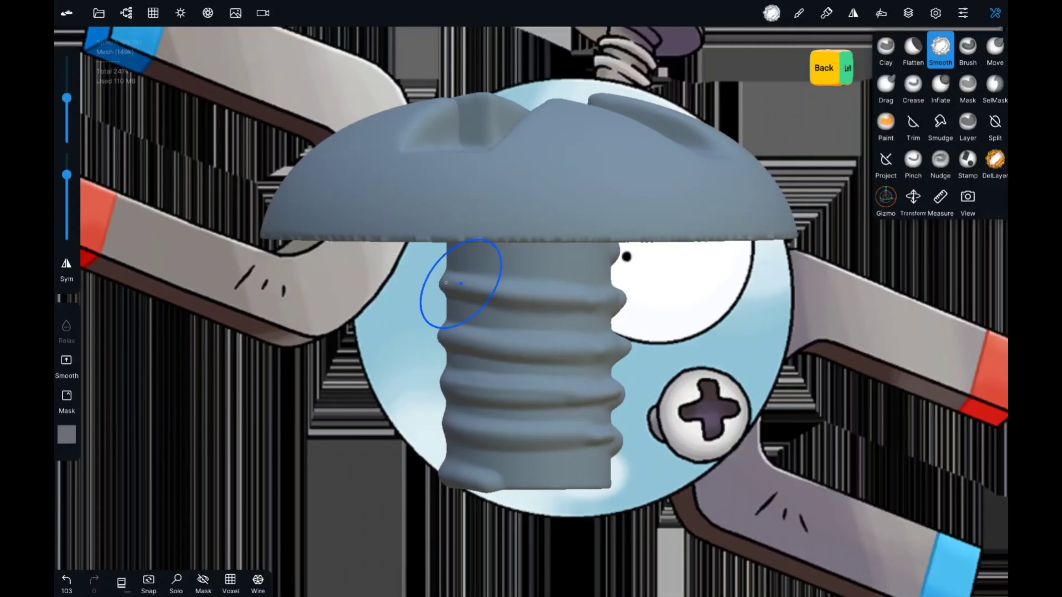
middle_drag(527, 451, 462, 361)
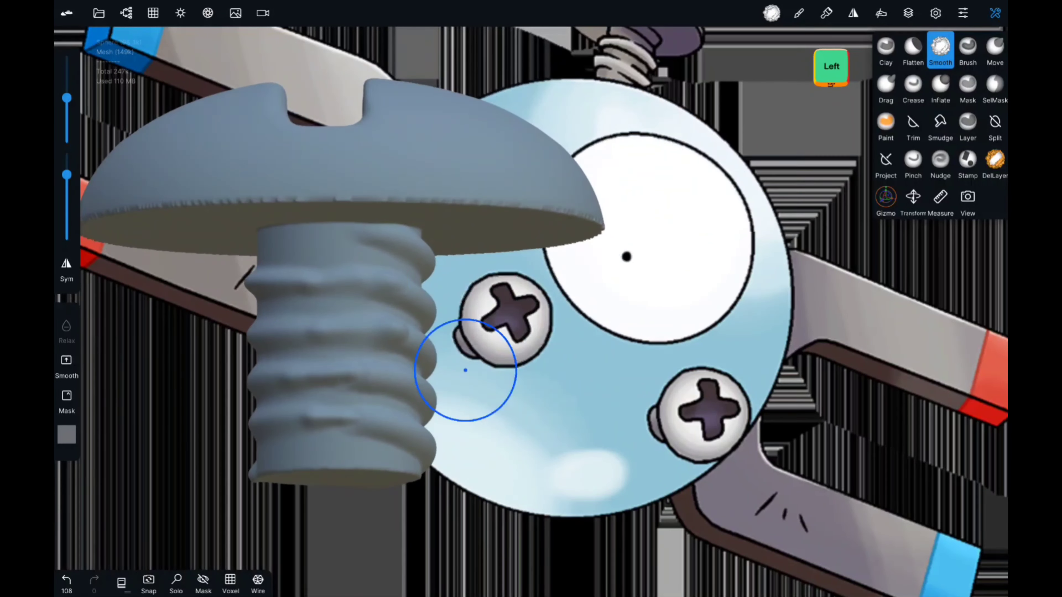
drag(301, 379, 347, 380)
drag(318, 251, 322, 333)
drag(327, 420, 334, 422)
middle_drag(334, 423, 403, 451)
scroll(480, 302, up, 5)
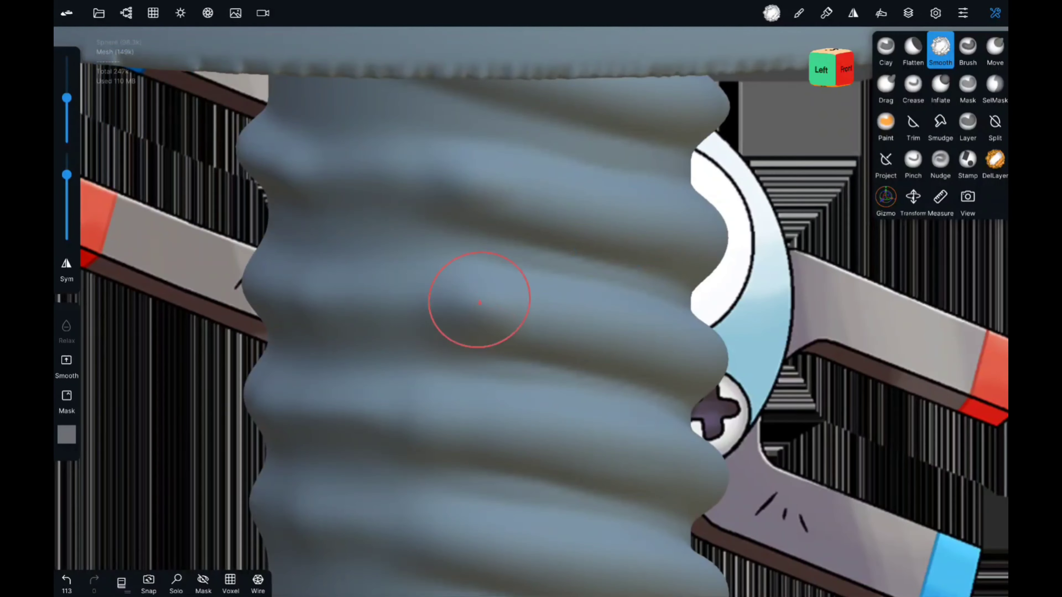
drag(345, 266, 351, 272)
scroll(345, 266, down, 5)
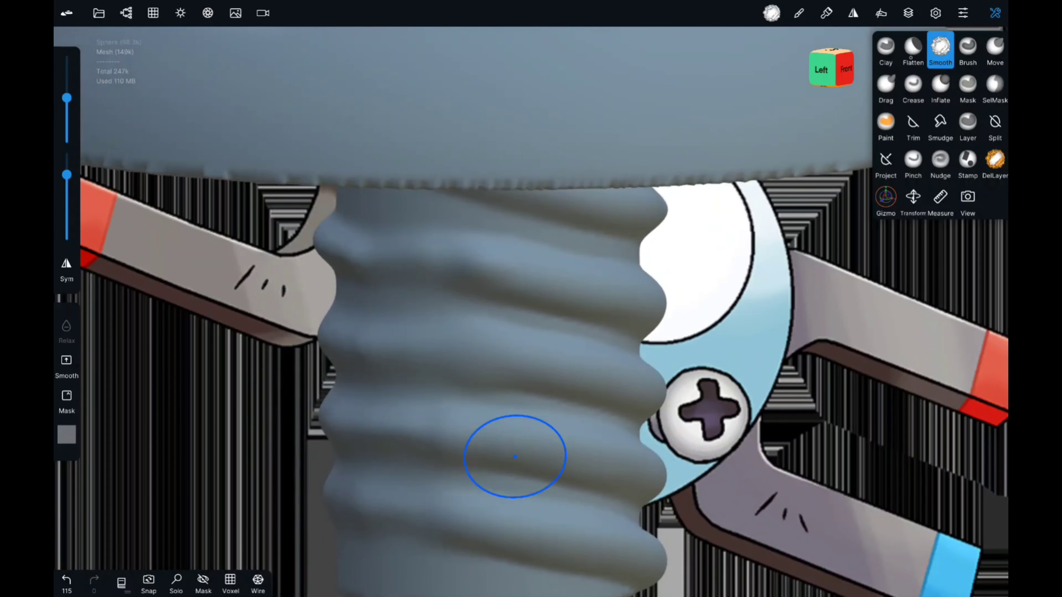
Crease thread grooves across the front of the screw shaft, redoing one stray groove
key(s)
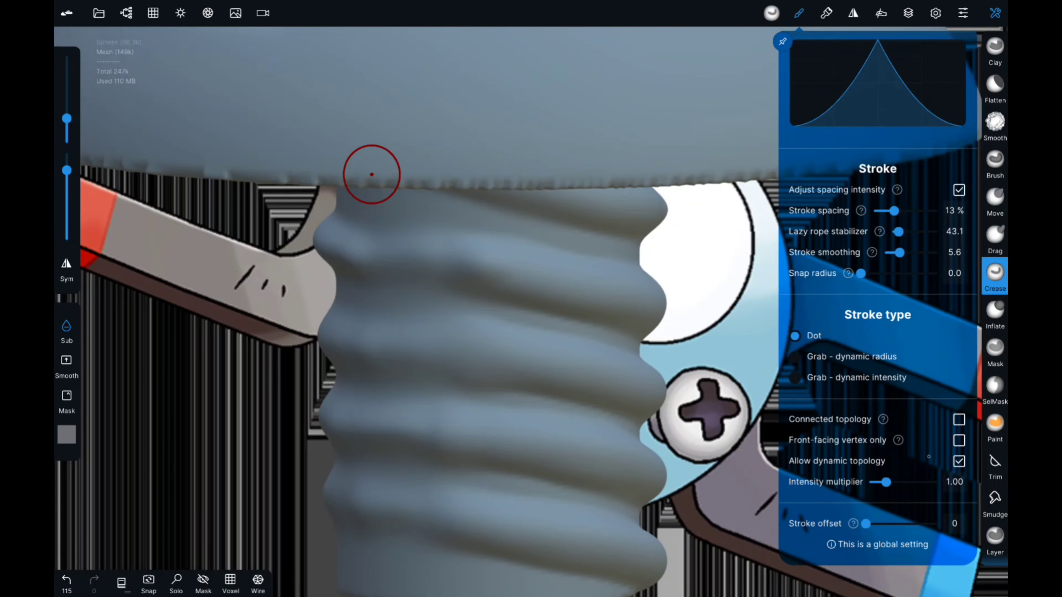
key(s)
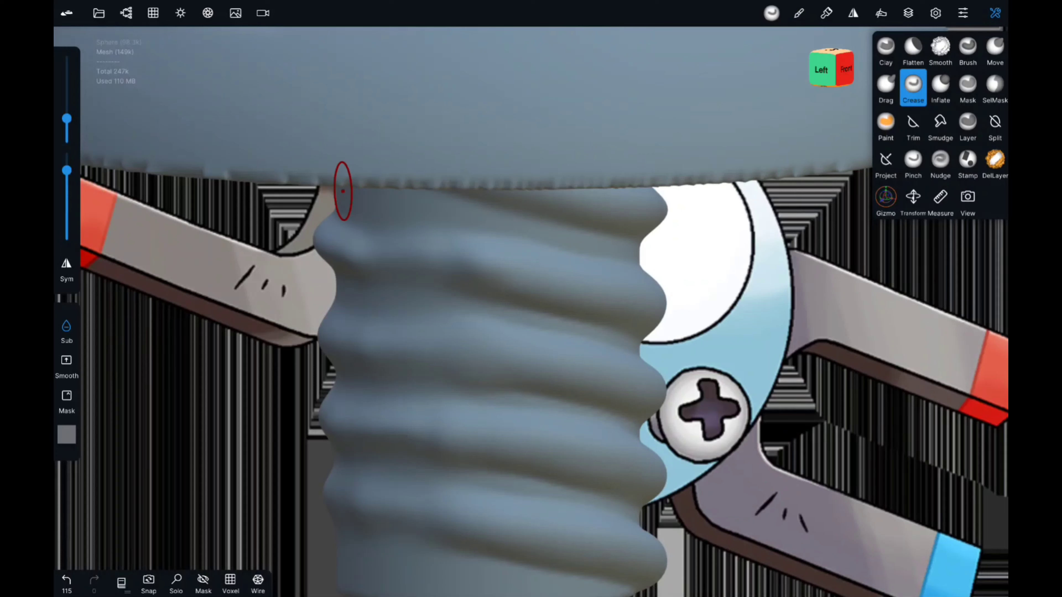
drag(361, 195, 605, 247)
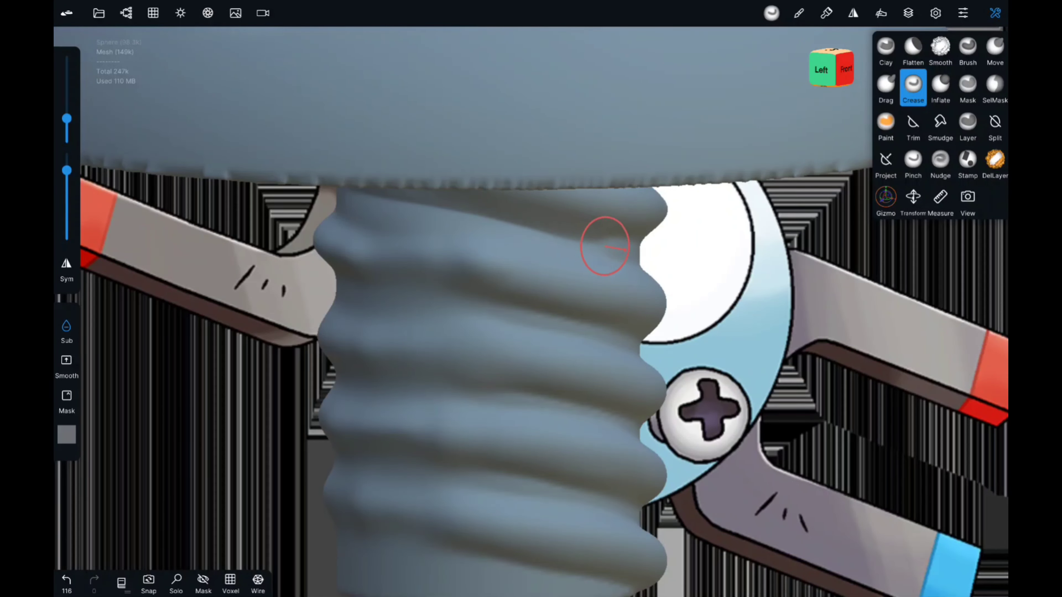
drag(356, 288, 641, 344)
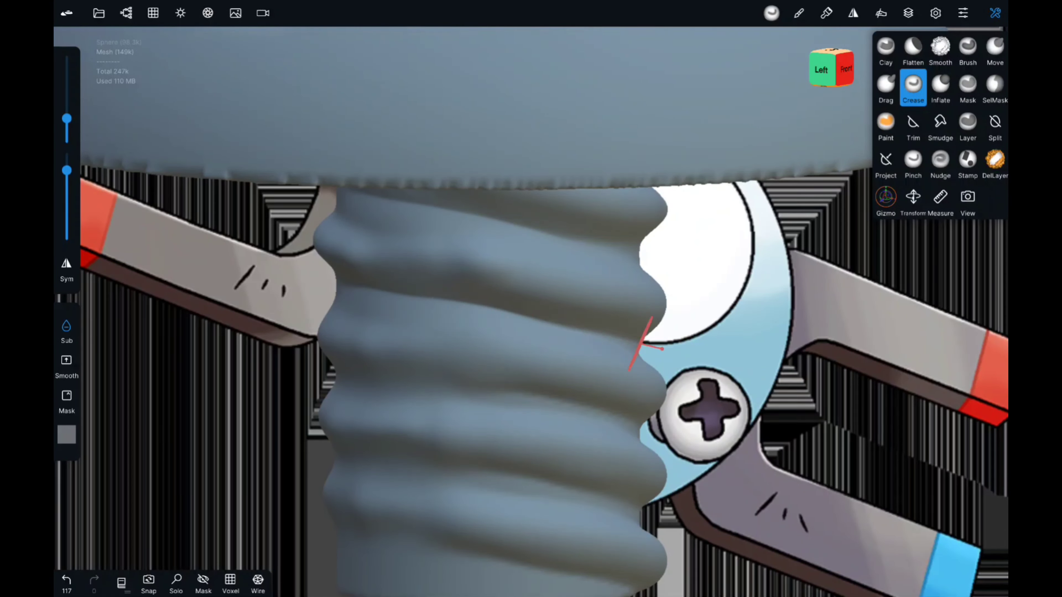
mouse_move(343, 379)
mouse_down()
mouse_move(417, 379)
mouse_move(673, 433)
mouse_up()
drag(341, 451, 439, 482)
key(ctrl+z)
drag(332, 450, 669, 523)
middle_drag(336, 520, 335, 387)
mouse_move(336, 387)
mouse_down()
mouse_move(550, 426)
mouse_move(602, 418)
mouse_up()
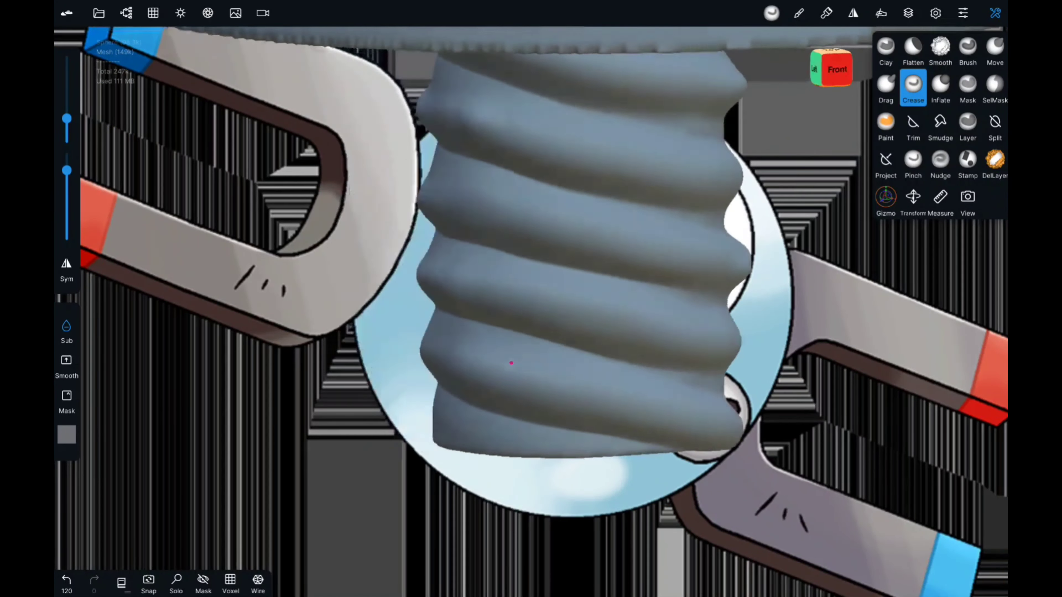
Continue creasing thread grooves down the shaft from the front-right and back
middle_drag(602, 418, 450, 493)
drag(367, 311, 581, 332)
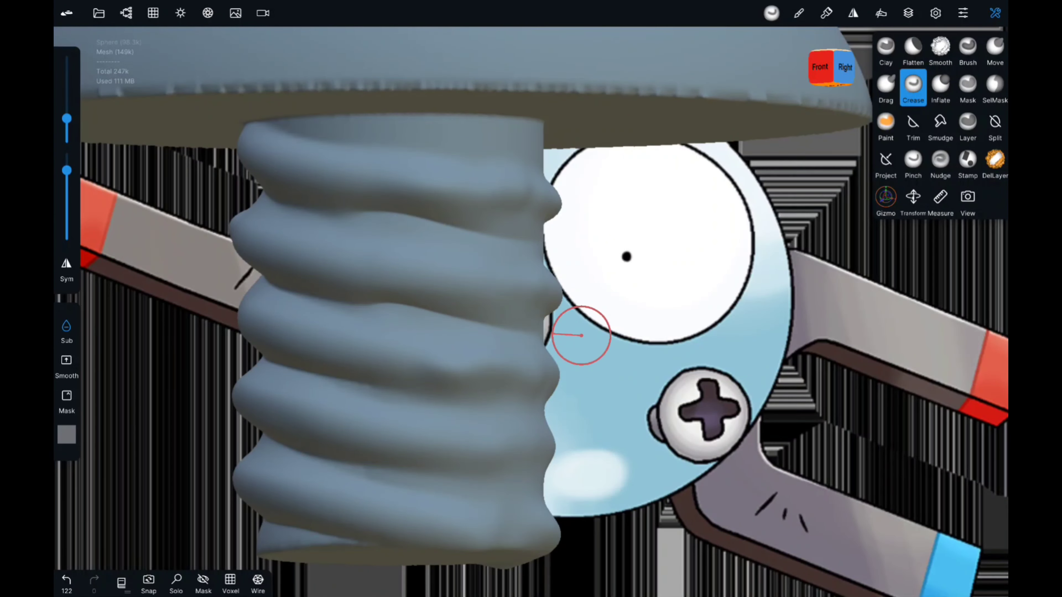
drag(368, 389, 541, 414)
drag(358, 471, 569, 491)
middle_drag(569, 490, 498, 237)
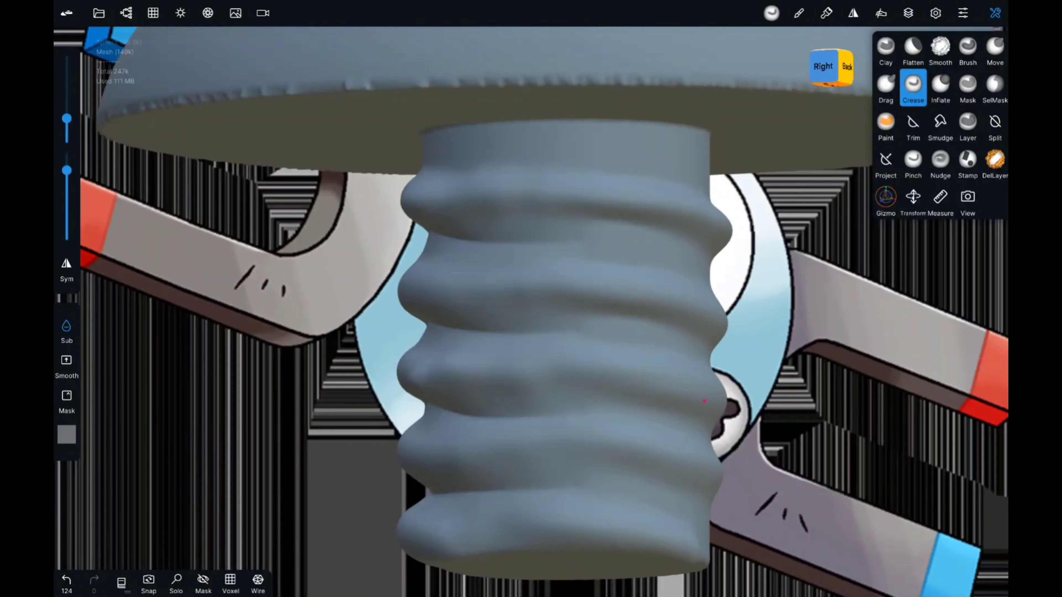
drag(498, 238, 763, 254)
mouse_move(499, 331)
mouse_down()
mouse_move(669, 344)
mouse_move(723, 332)
mouse_up()
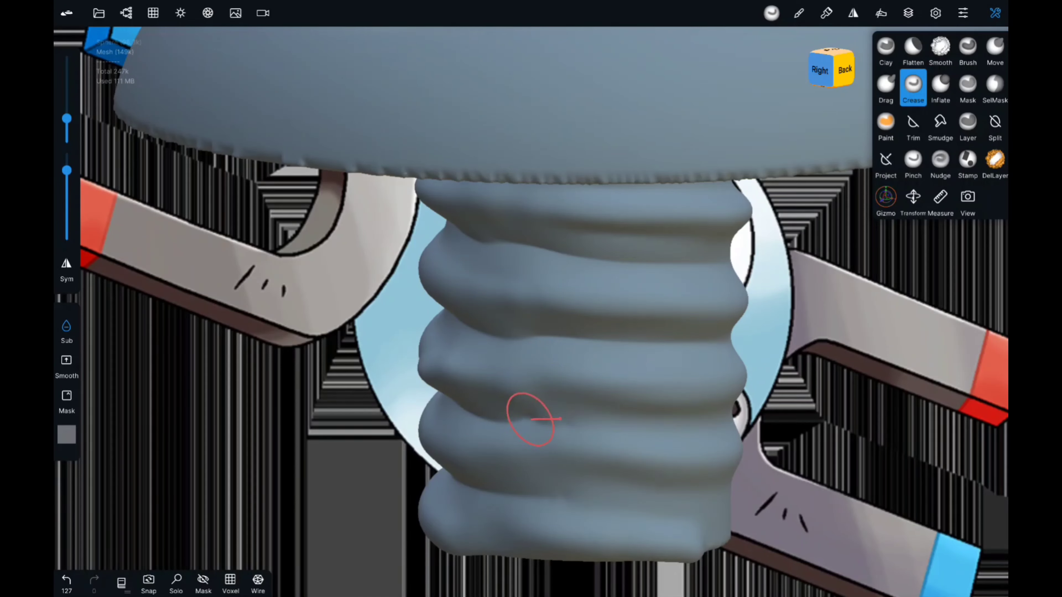
drag(531, 415, 728, 420)
drag(548, 493, 752, 501)
Crease grooves on the shaft's left-back side and just under the screw head
middle_drag(752, 501, 185, 474)
drag(604, 489, 808, 493)
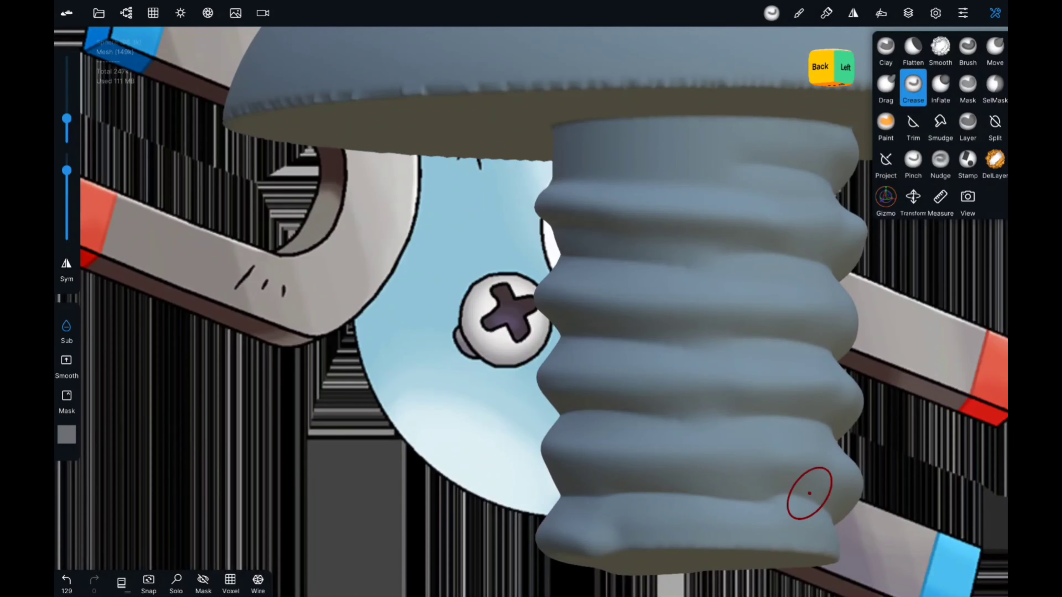
drag(627, 404, 765, 403)
drag(619, 330, 765, 335)
drag(665, 249, 631, 246)
drag(593, 126, 813, 161)
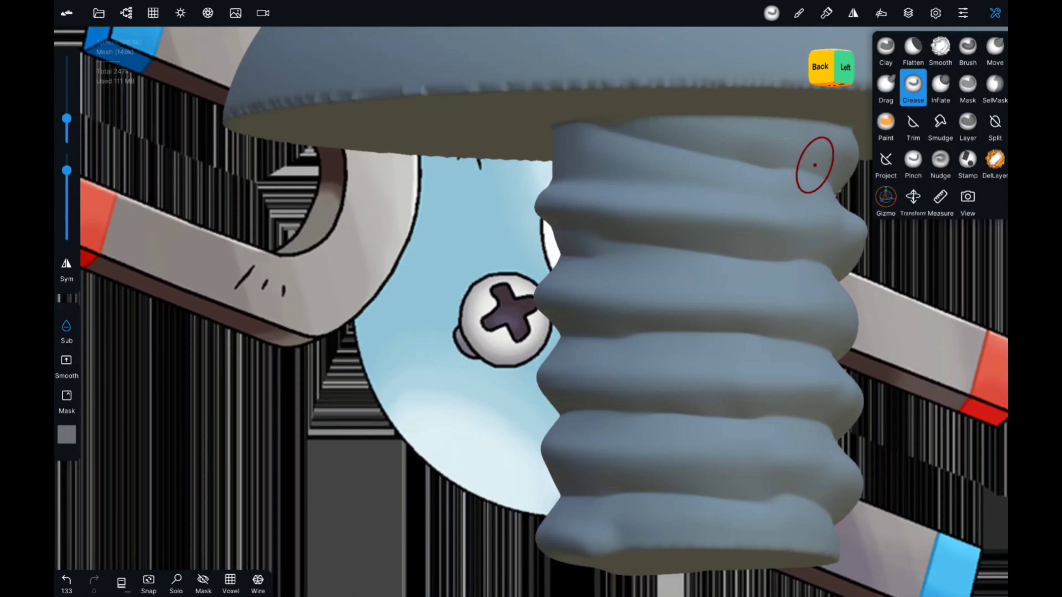
mouse_move(813, 161)
middle_down()
mouse_move(443, 492)
mouse_move(273, 189)
middle_up()
mouse_move(273, 190)
mouse_down()
mouse_move(347, 204)
mouse_move(500, 271)
mouse_up()
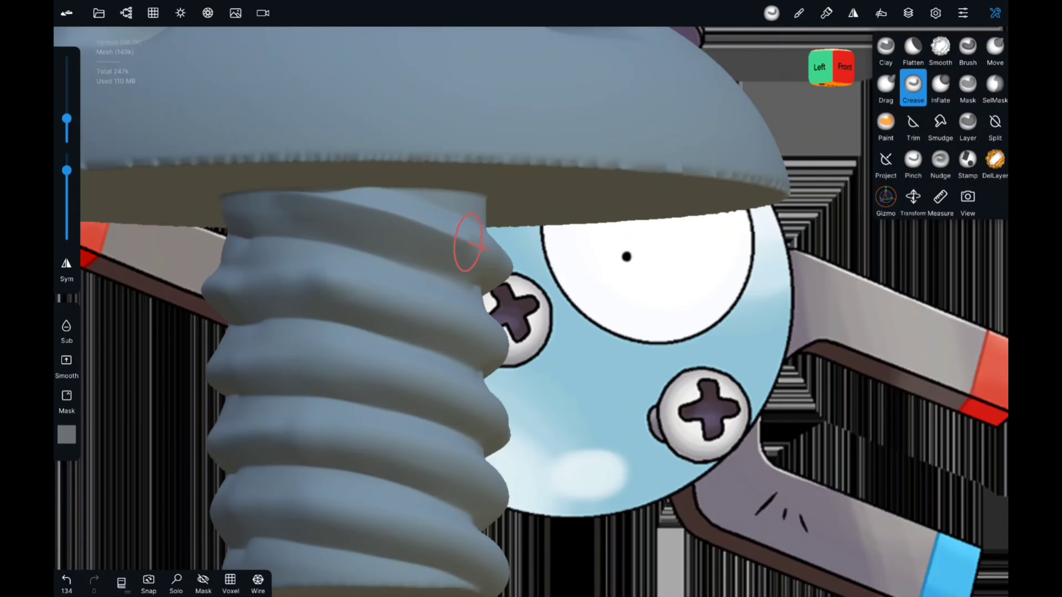
middle_drag(500, 271, 289, 356)
Deepen the grooves under the head and on the front and right of the shaft
middle_drag(598, 247, 289, 225)
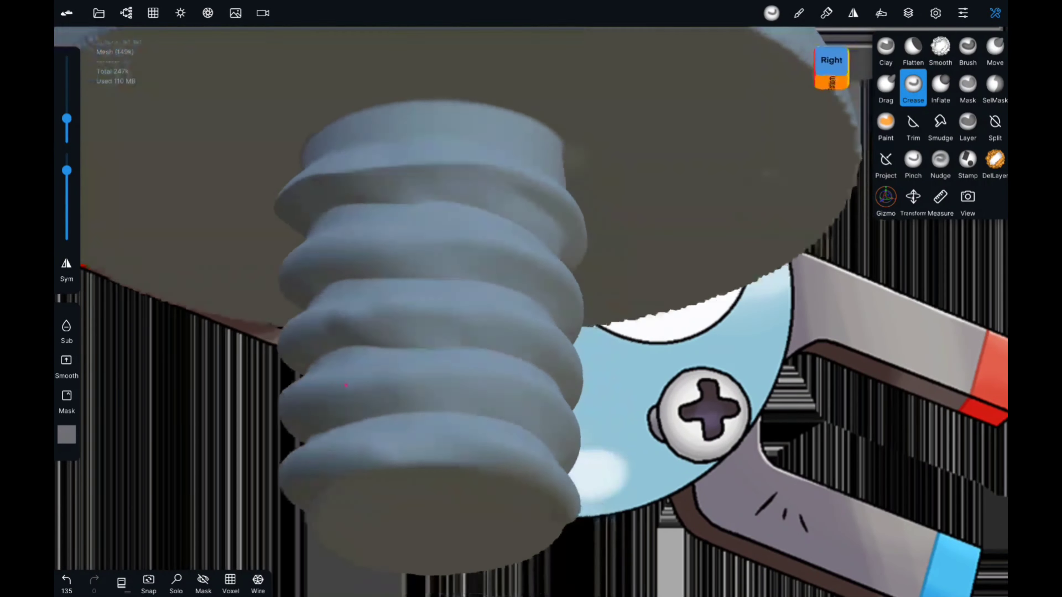
drag(290, 225, 486, 237)
middle_drag(486, 237, 452, 333)
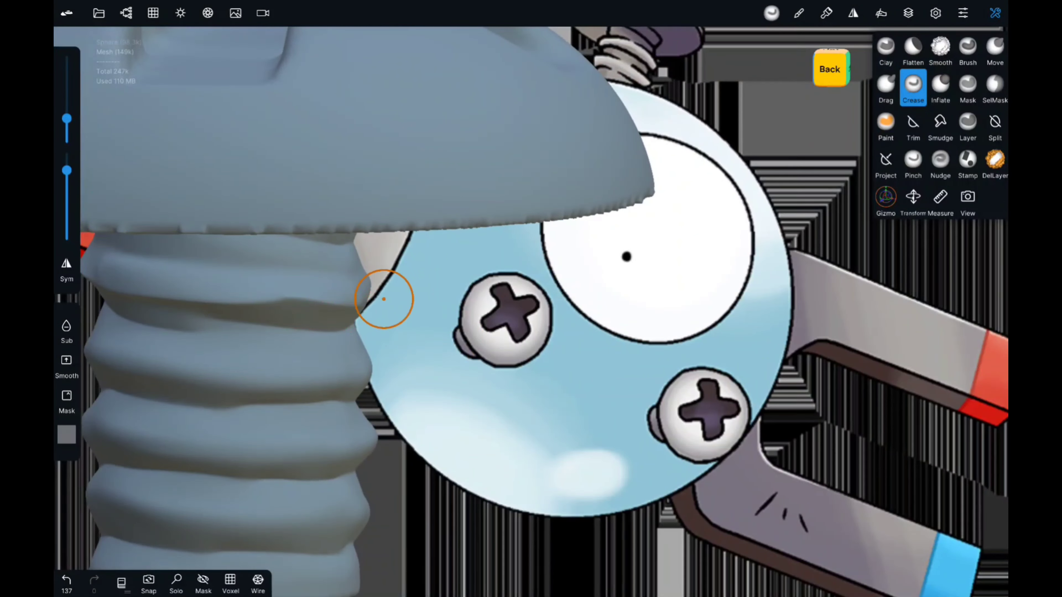
middle_drag(384, 299, 235, 293)
middle_drag(342, 296, 284, 368)
drag(318, 292, 426, 308)
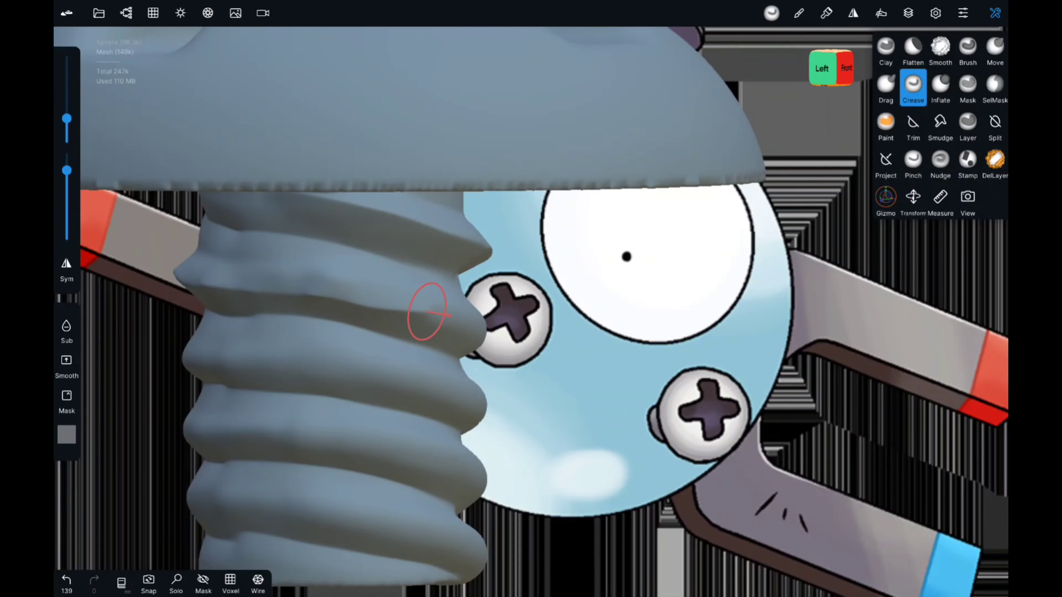
middle_drag(426, 308, 468, 323)
drag(468, 323, 634, 344)
middle_drag(635, 344, 375, 343)
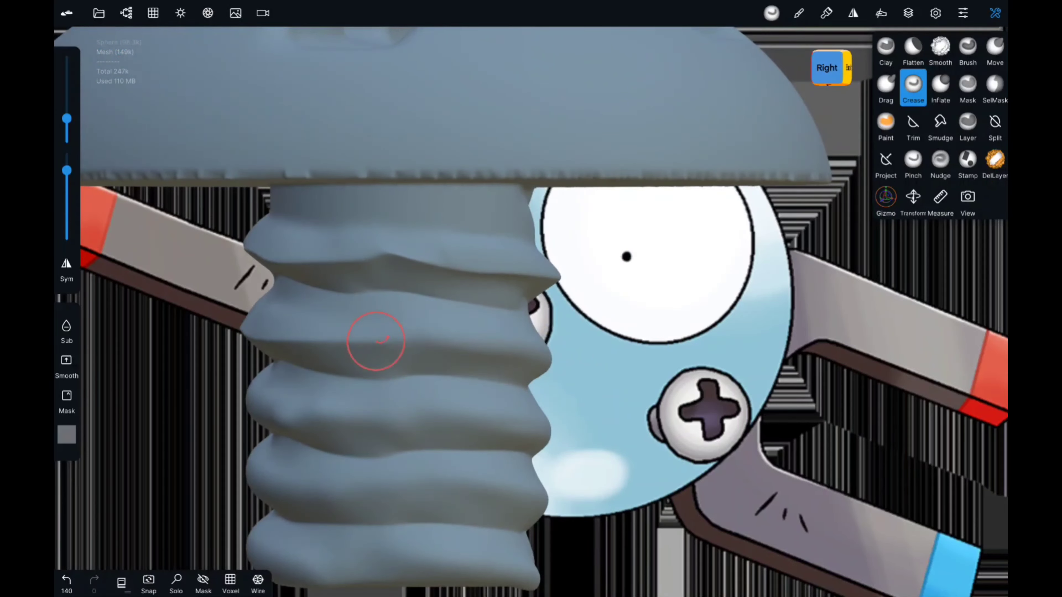
drag(375, 344, 576, 344)
Sharpen the thread grooves on the back, front and left sides of the shaft
middle_drag(428, 394, 595, 349)
drag(595, 348, 766, 356)
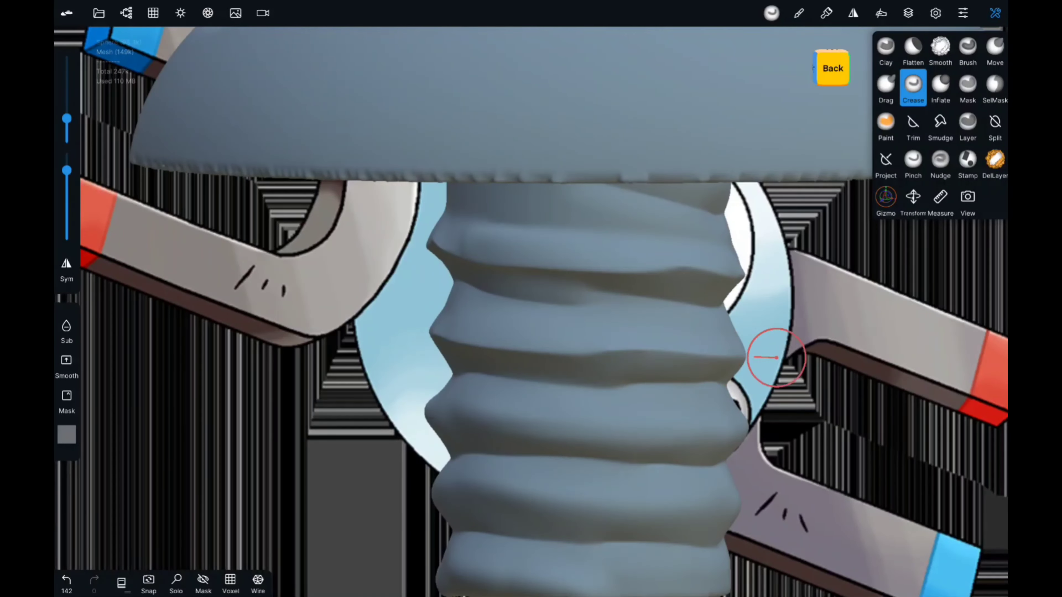
middle_drag(765, 356, 497, 396)
drag(571, 360, 728, 359)
mouse_move(726, 359)
middle_down()
mouse_move(526, 391)
mouse_move(397, 332)
middle_up()
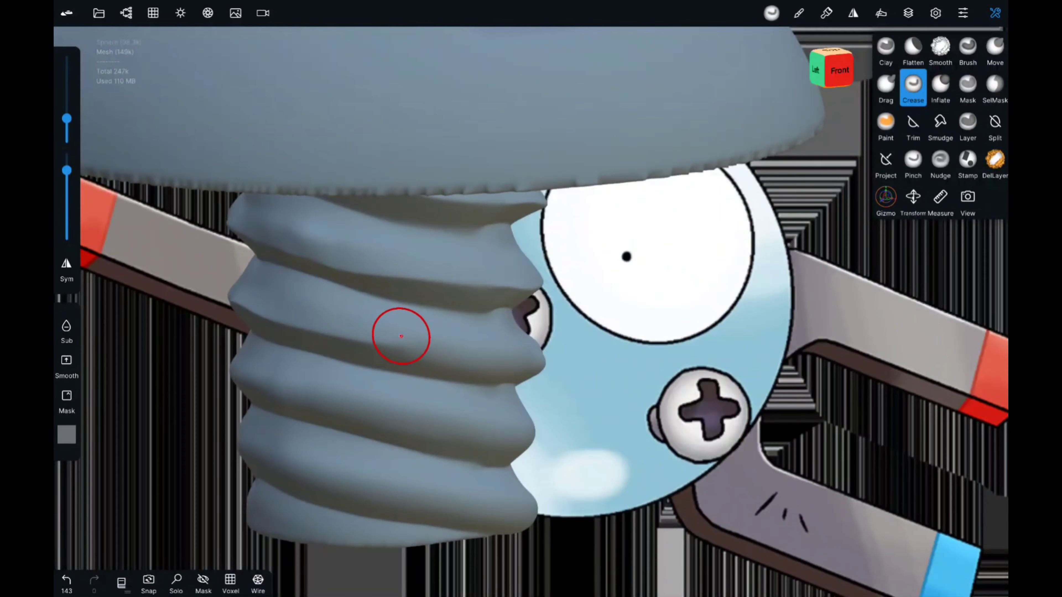
drag(398, 332, 541, 367)
middle_drag(541, 368, 385, 375)
drag(548, 391, 736, 379)
middle_drag(736, 379, 533, 398)
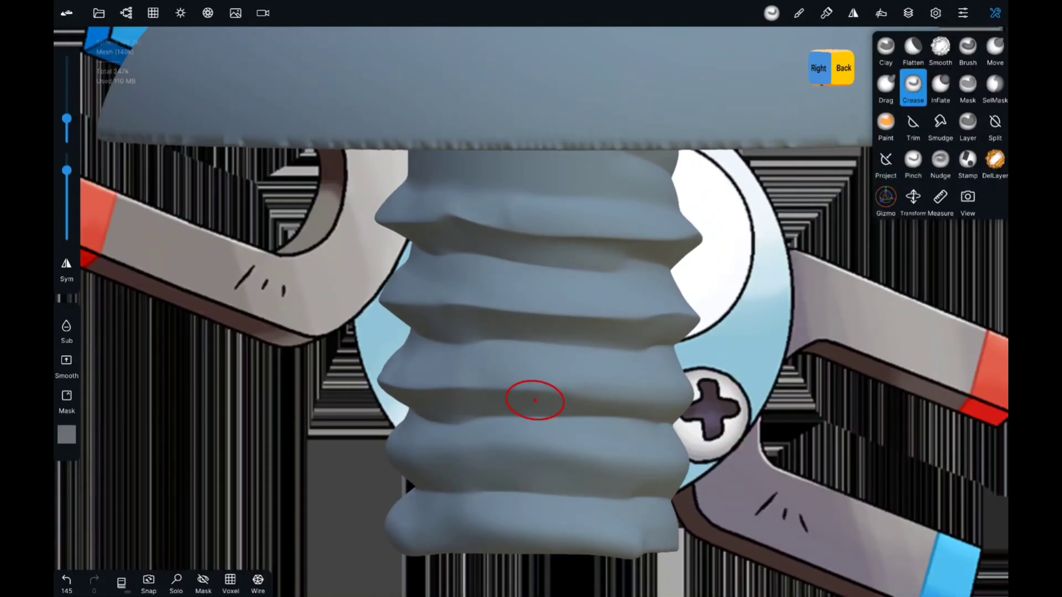
drag(493, 398, 744, 379)
mouse_move(744, 378)
middle_down()
mouse_move(446, 391)
mouse_move(356, 415)
middle_up()
drag(356, 415, 318, 412)
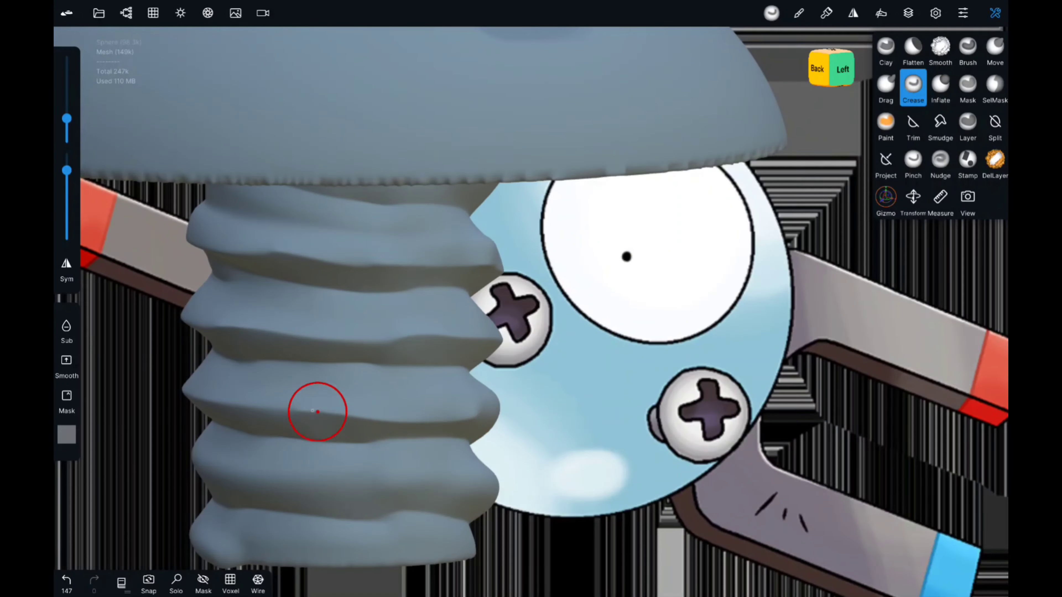
mouse_move(474, 413)
middle_down()
mouse_move(450, 438)
mouse_move(450, 468)
middle_up()
Redo a stray groove and sharpen the lower thread grooves all around the shaft
key(ctrl+z)
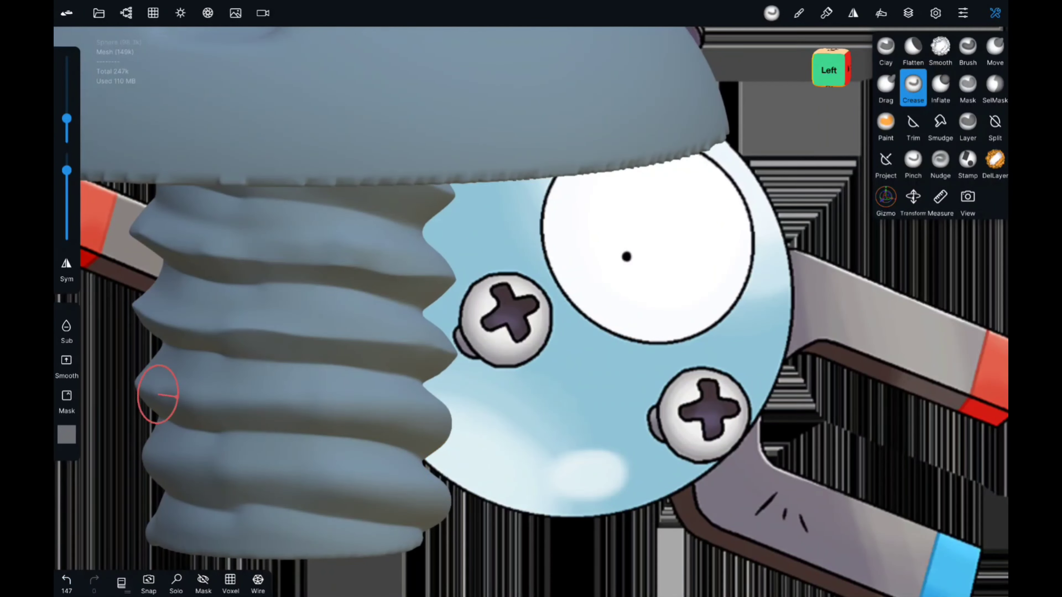
drag(271, 402, 410, 417)
middle_drag(474, 416, 481, 412)
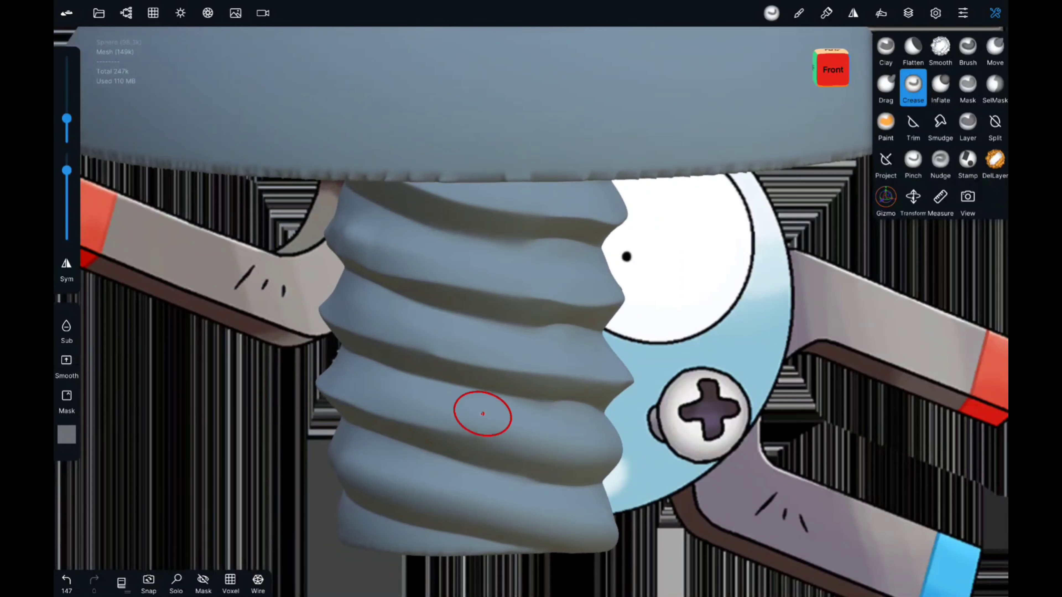
drag(481, 413, 562, 445)
middle_drag(481, 436, 396, 471)
drag(401, 447, 627, 437)
middle_drag(627, 437, 460, 437)
mouse_move(272, 506)
mouse_down()
mouse_move(320, 493)
mouse_move(435, 498)
mouse_up()
middle_drag(434, 498, 334, 498)
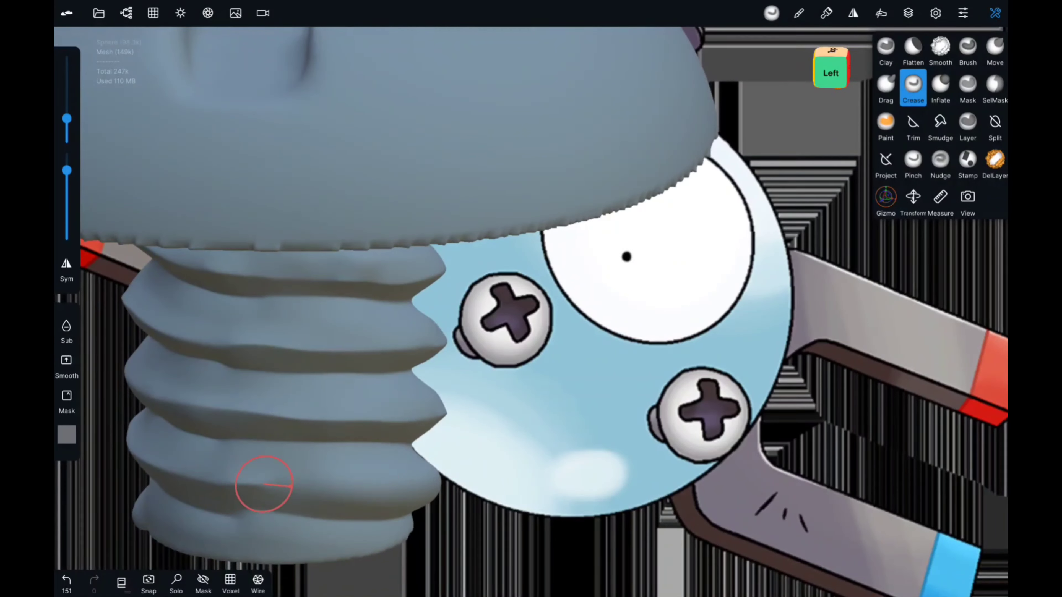
drag(261, 482, 460, 468)
middle_drag(460, 467, 438, 493)
drag(438, 493, 630, 514)
middle_drag(630, 514, 515, 509)
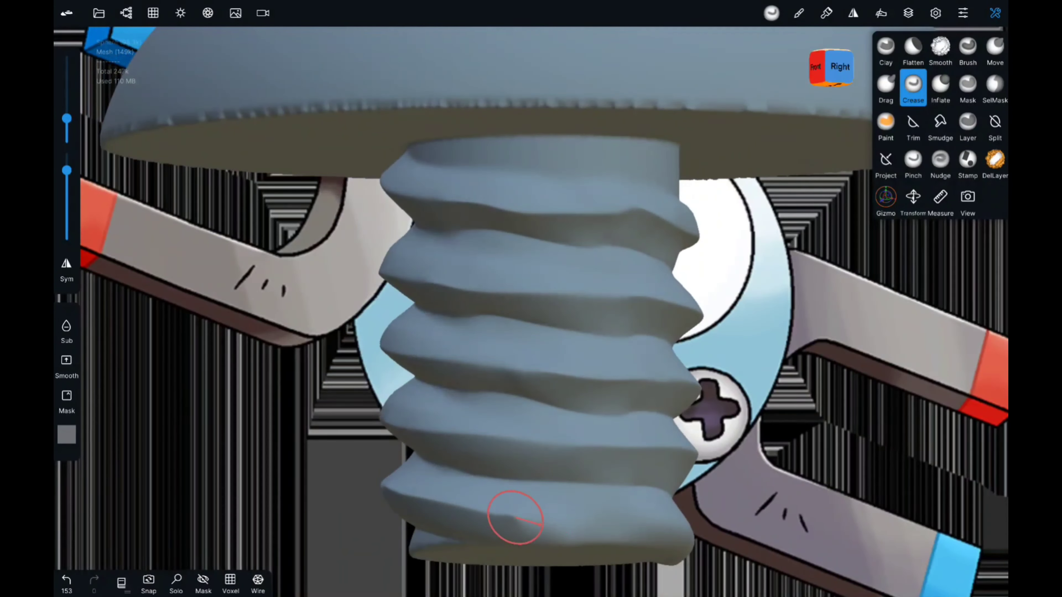
drag(515, 510, 710, 557)
Lightly soften the carved thread ridges with the Smooth brush
mouse_move(710, 557)
middle_down()
mouse_move(559, 521)
mouse_move(107, 510)
middle_up()
middle_drag(434, 545, 532, 462)
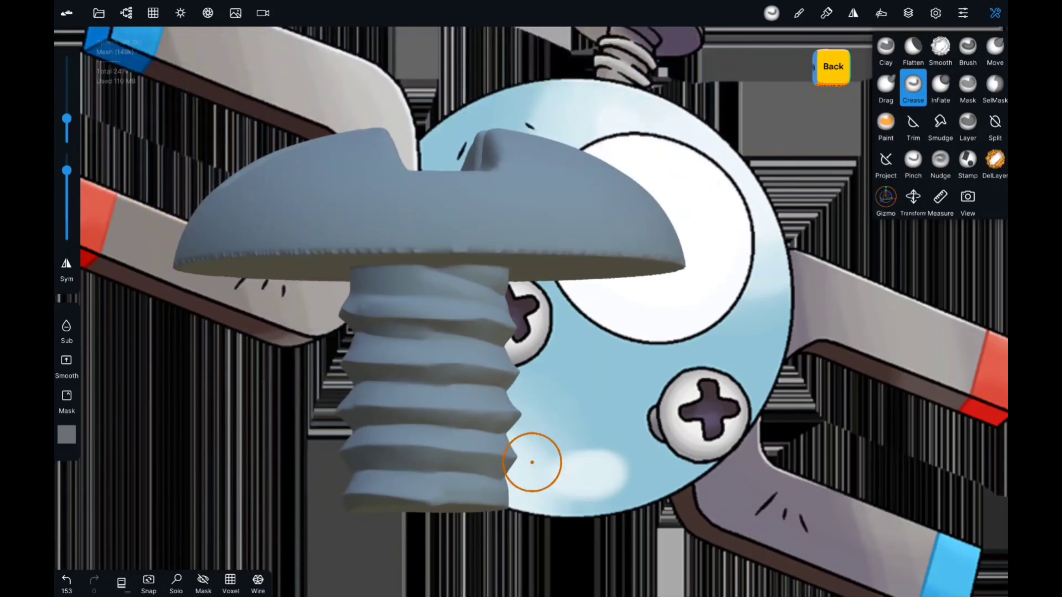
shift+drag(377, 337, 477, 337)
shift+drag(434, 247, 456, 292)
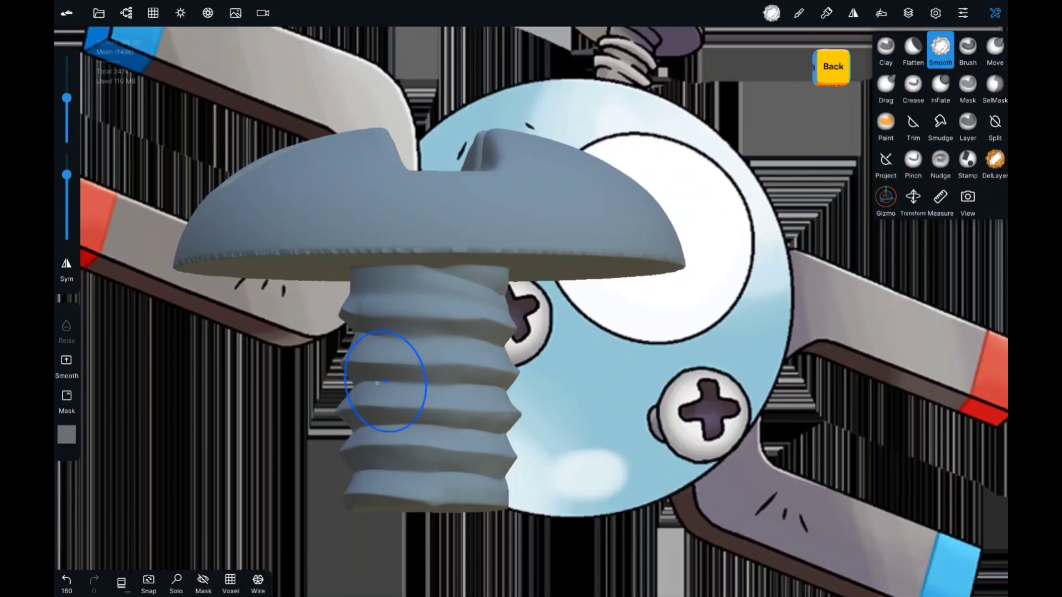
mouse_move(504, 478)
mouse_down()
mouse_move(254, 422)
mouse_move(299, 448)
mouse_move(495, 365)
mouse_move(765, 308)
mouse_move(635, 303)
mouse_up()
Unhide the Sphere in the scene list and switch to the Gizmo tool
click(125, 12)
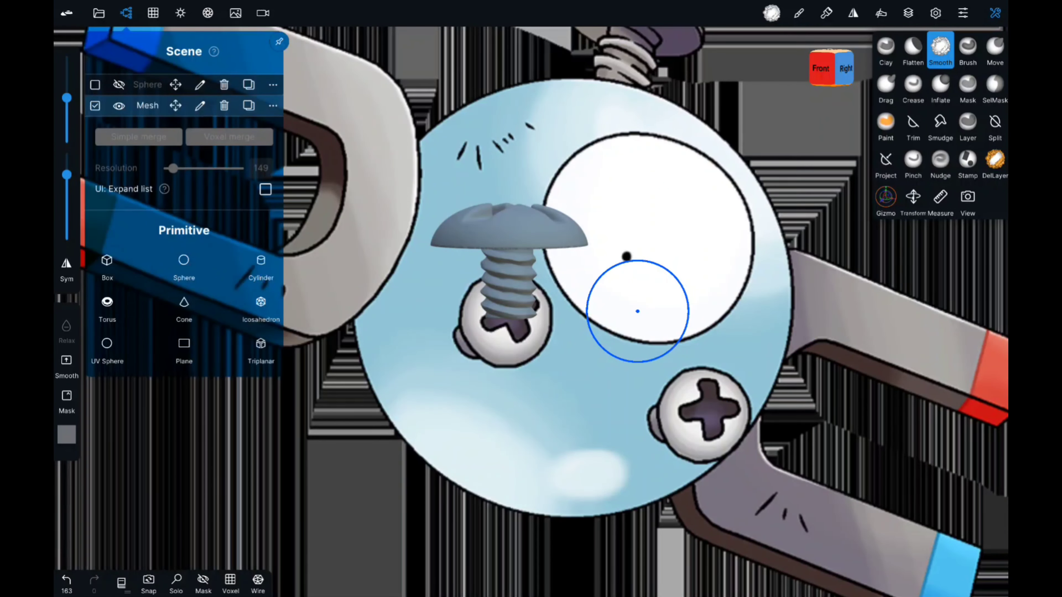
click(118, 85)
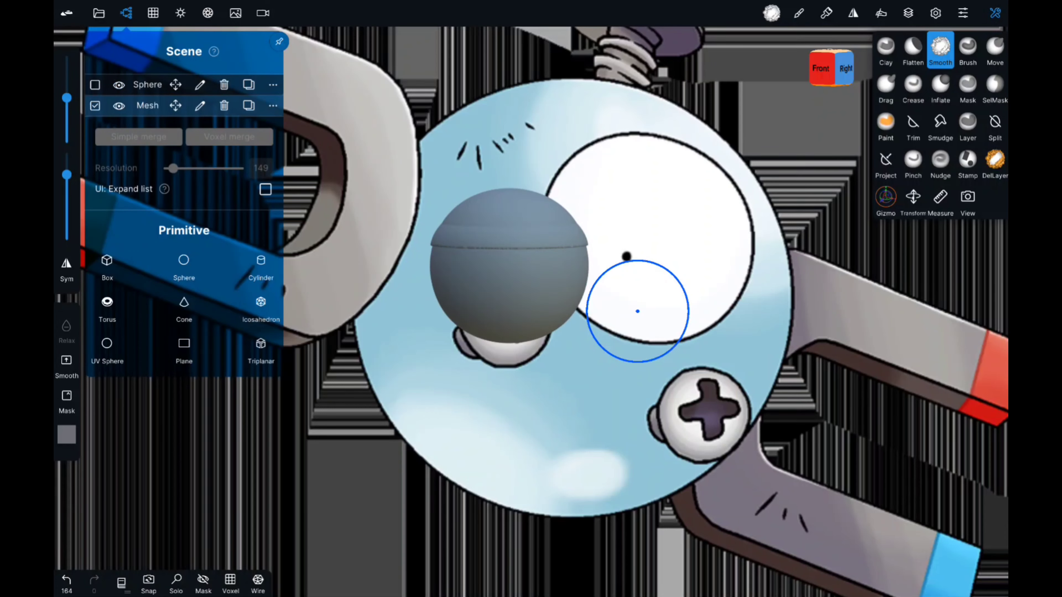
click(885, 197)
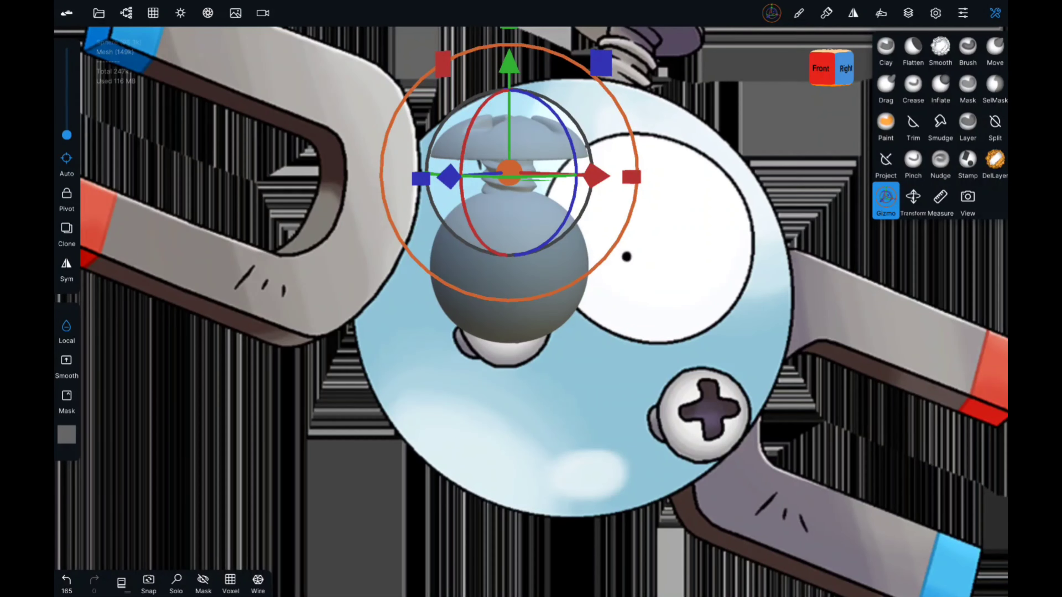
Paint the screw dark grey with roughness 0.434 and metalness 0.513
click(826, 13)
click(862, 506)
drag(839, 356, 832, 415)
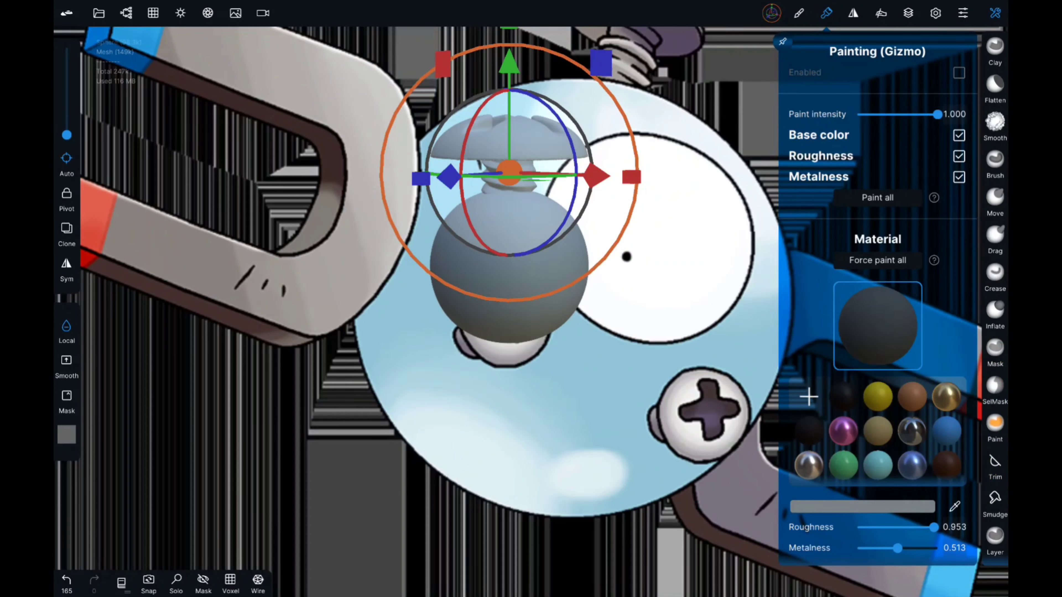
mouse_move(857, 548)
mouse_down()
mouse_move(897, 548)
mouse_move(891, 527)
mouse_up()
click(877, 198)
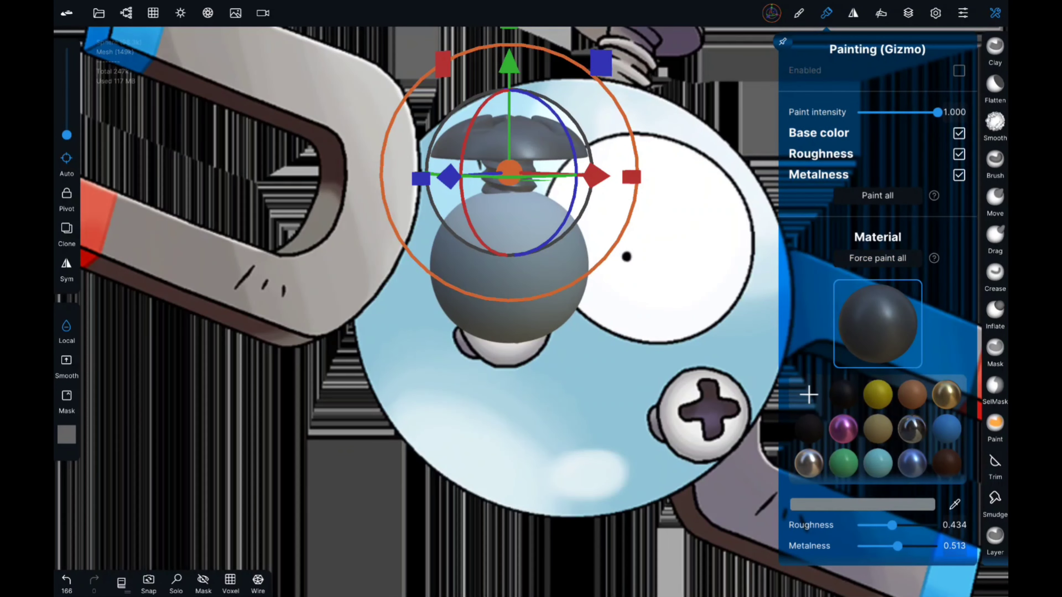
Scale and nudge the screw, then shift the Gizmo pivot toward the sphere's edge
drag(370, 171, 418, 171)
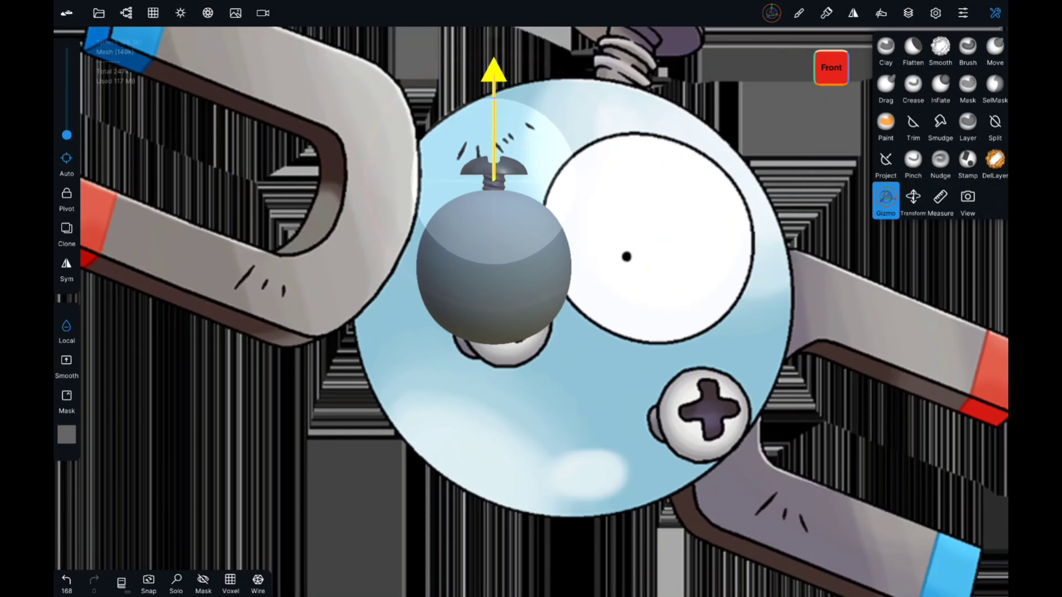
drag(493, 75, 493, 84)
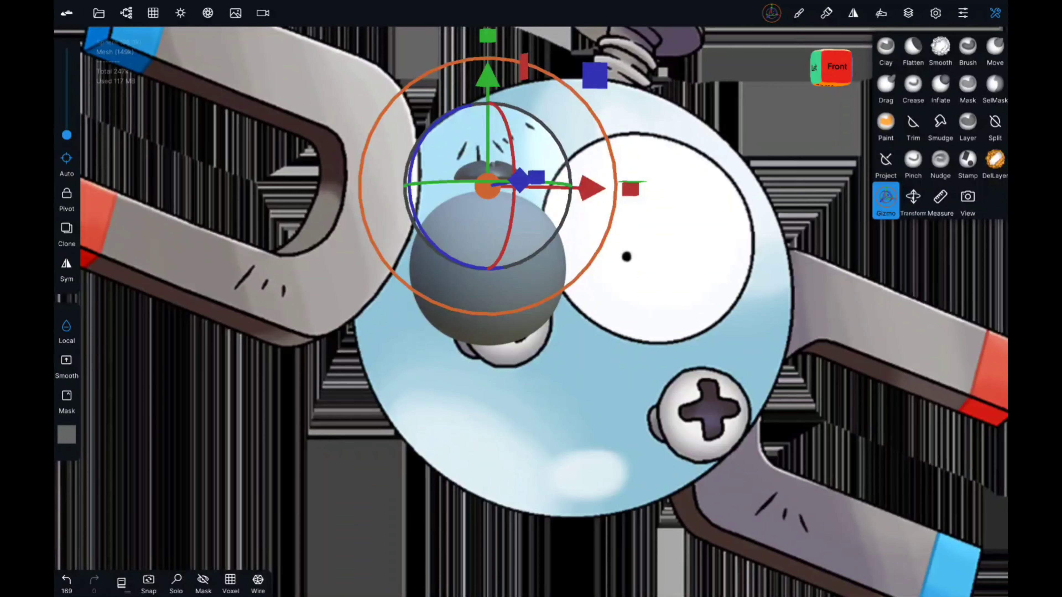
drag(251, 460, 376, 460)
drag(493, 71, 492, 167)
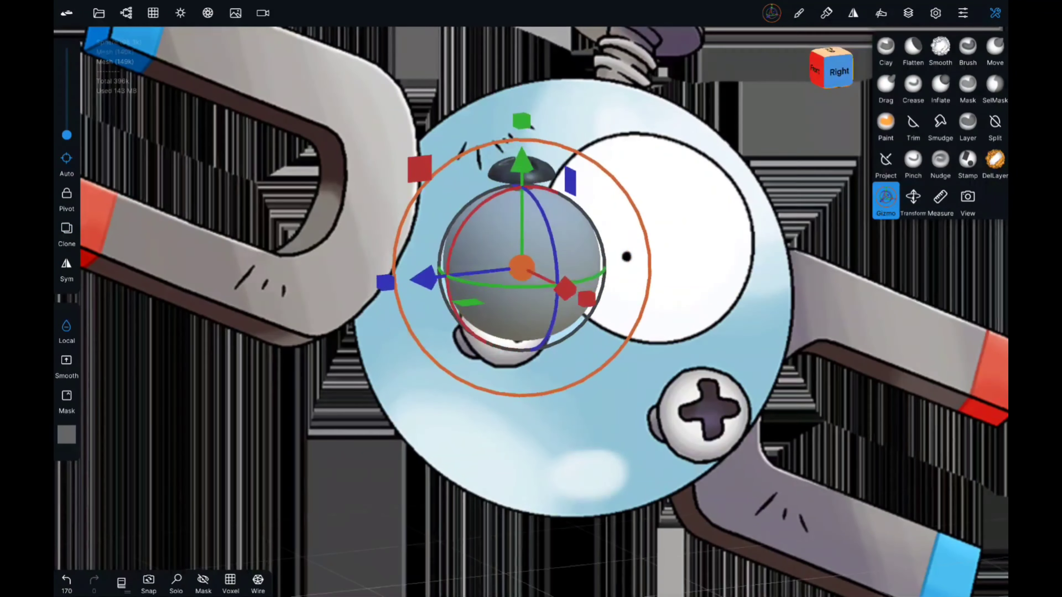
drag(522, 267, 438, 277)
drag(439, 196, 367, 234)
drag(438, 146, 330, 201)
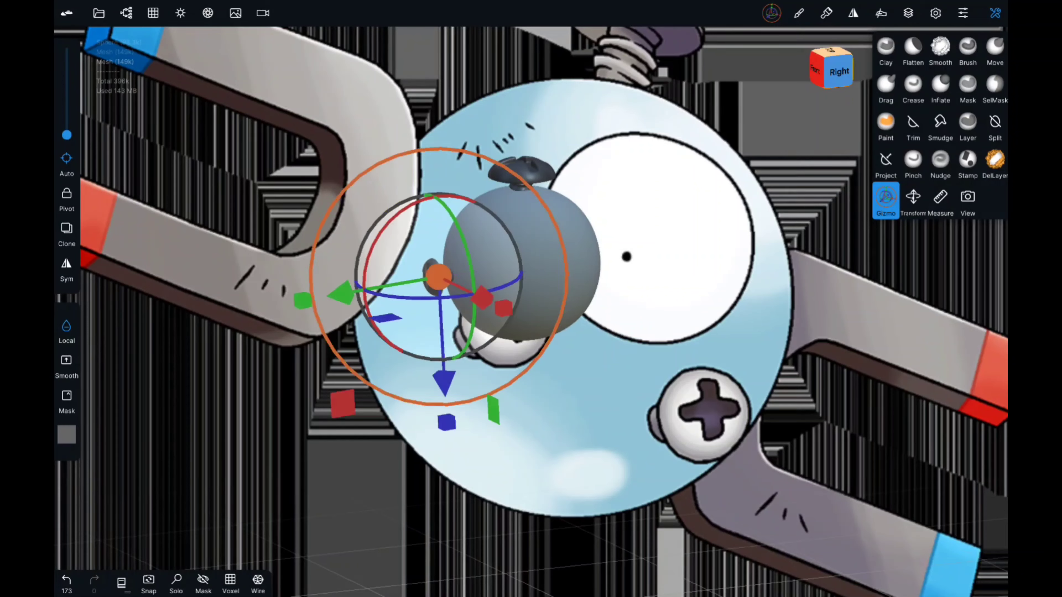
In front view, put the pivot at the sphere's centre and rotate the screw to the left side
click(815, 70)
drag(493, 261, 467, 275)
drag(467, 378, 468, 401)
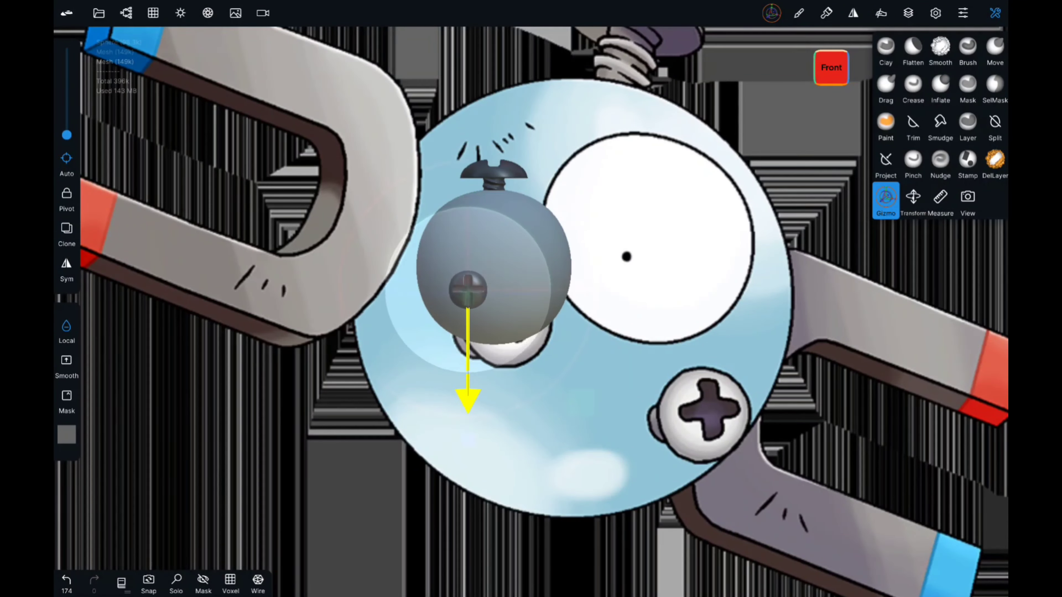
drag(250, 480, 334, 481)
drag(368, 259, 363, 334)
drag(360, 431, 370, 443)
Try mirroring the screw with Symmetry, then undo it and close the panel
click(853, 13)
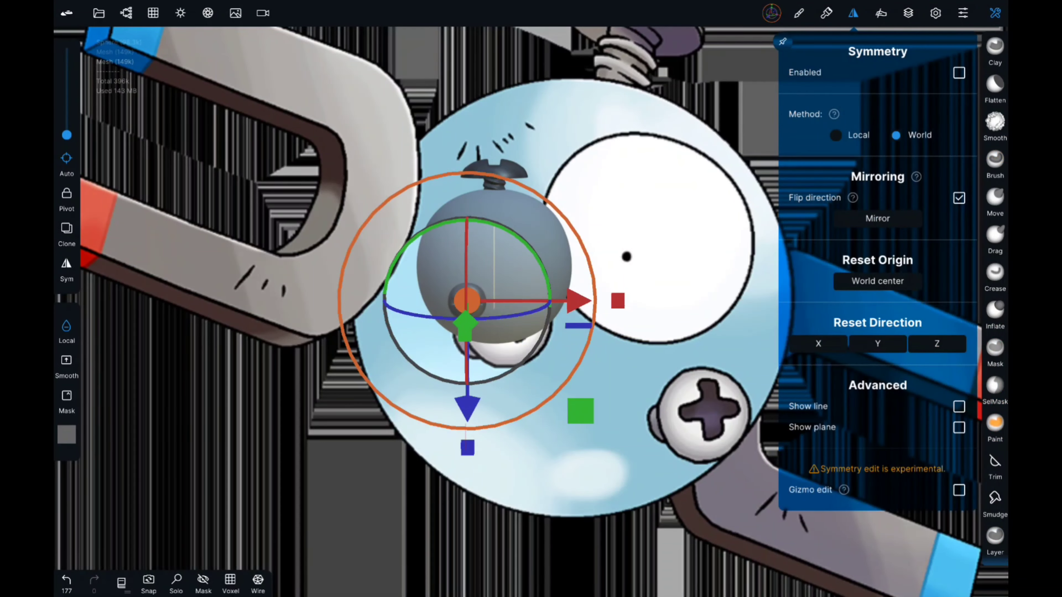
click(877, 218)
click(995, 12)
click(67, 579)
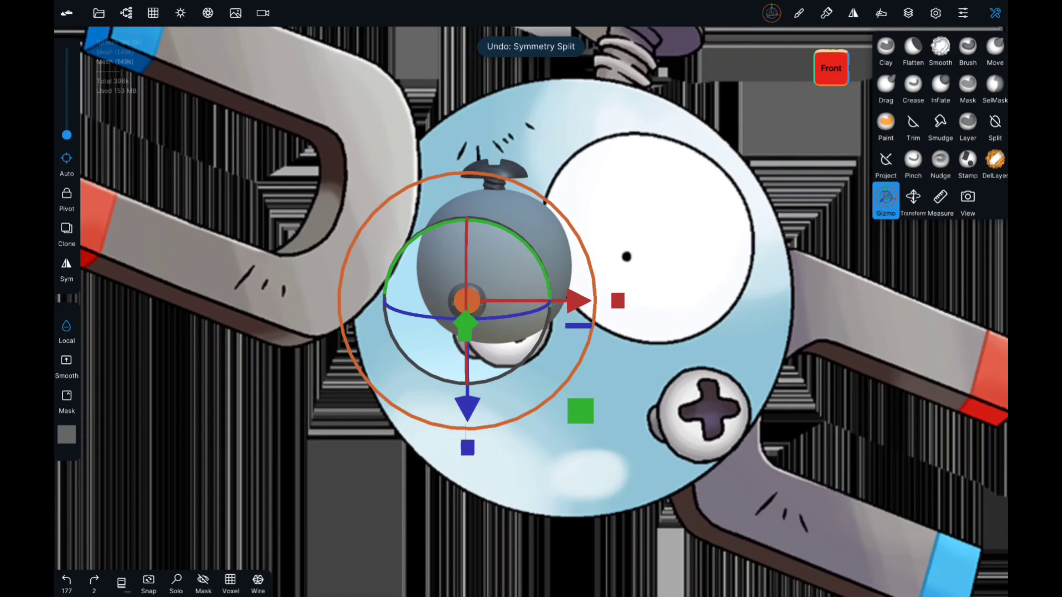
Readjust the screw's pivot and orientation and resize the gray sphere in front view
drag(576, 301, 562, 301)
drag(561, 411, 711, 502)
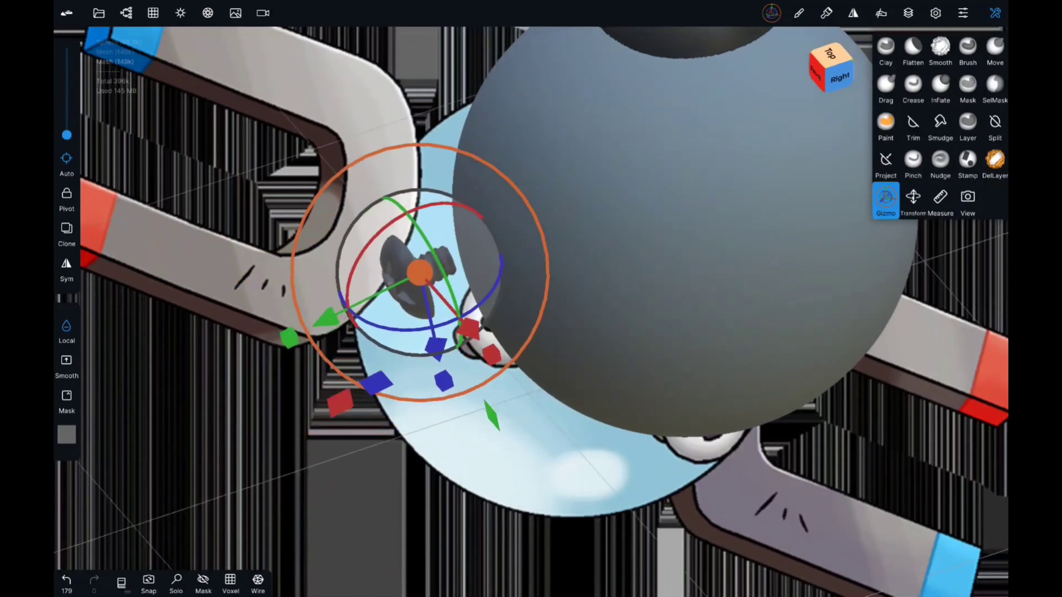
drag(434, 263, 335, 303)
mouse_move(711, 376)
mouse_down()
mouse_move(460, 335)
mouse_move(460, 259)
mouse_up()
click(840, 77)
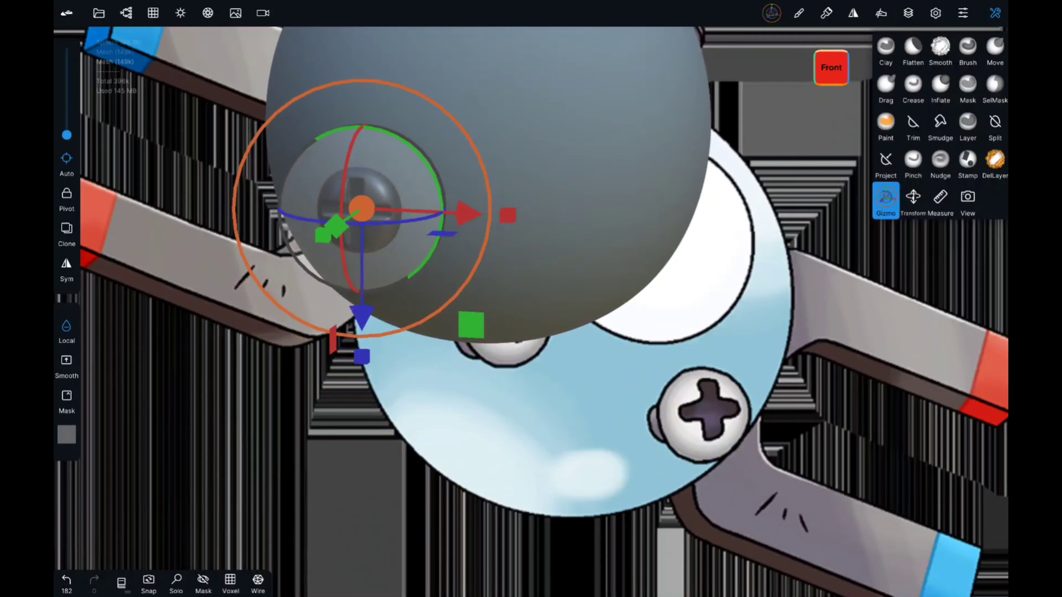
drag(367, 147, 325, 244)
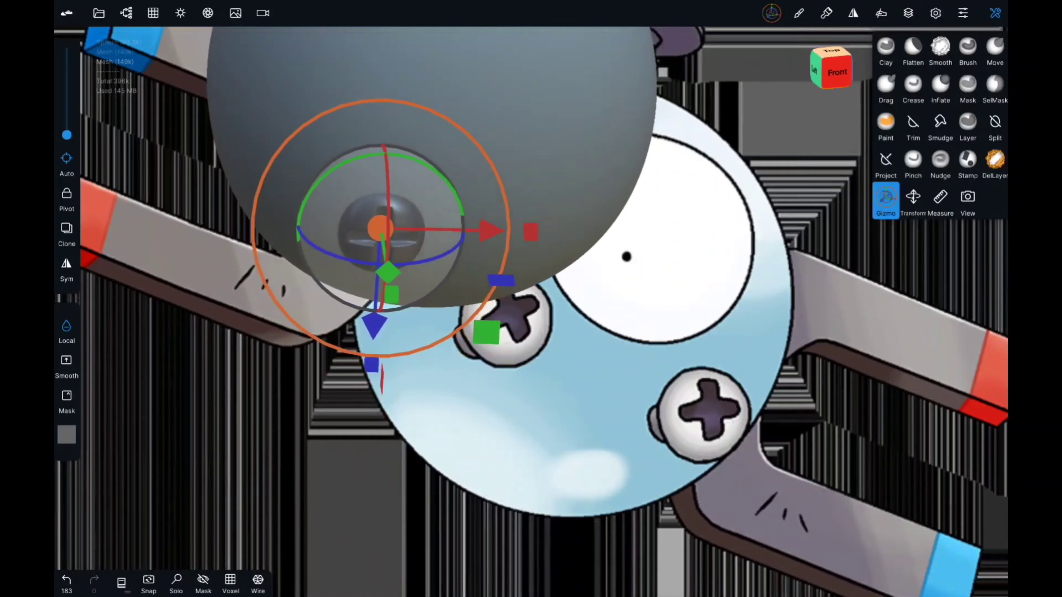
drag(669, 419, 681, 397)
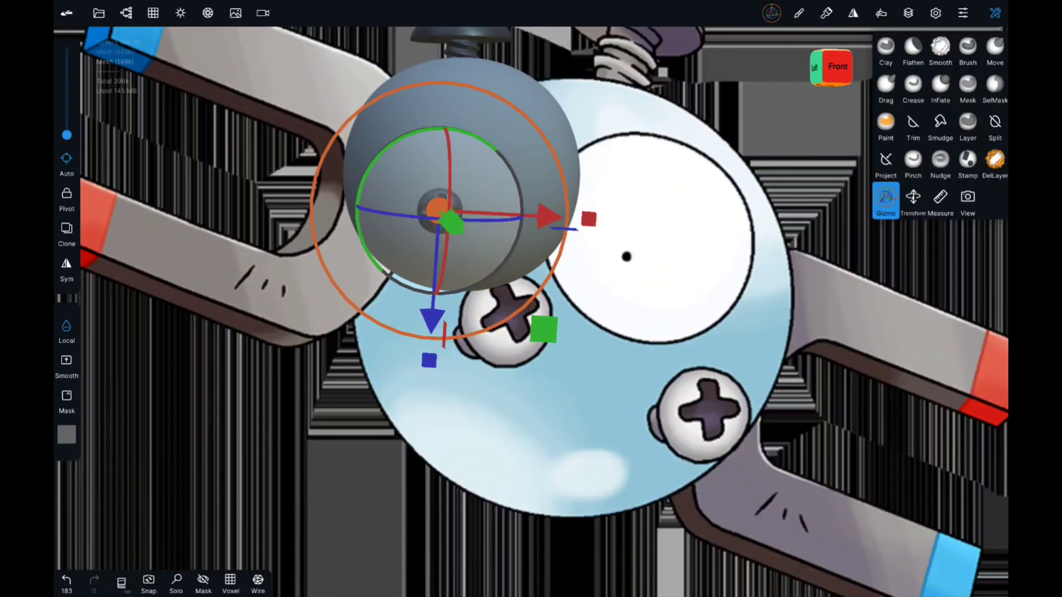
Mirror the screw across the sphere, confirming Yes, then hide all objects in the scene list
click(852, 13)
click(878, 217)
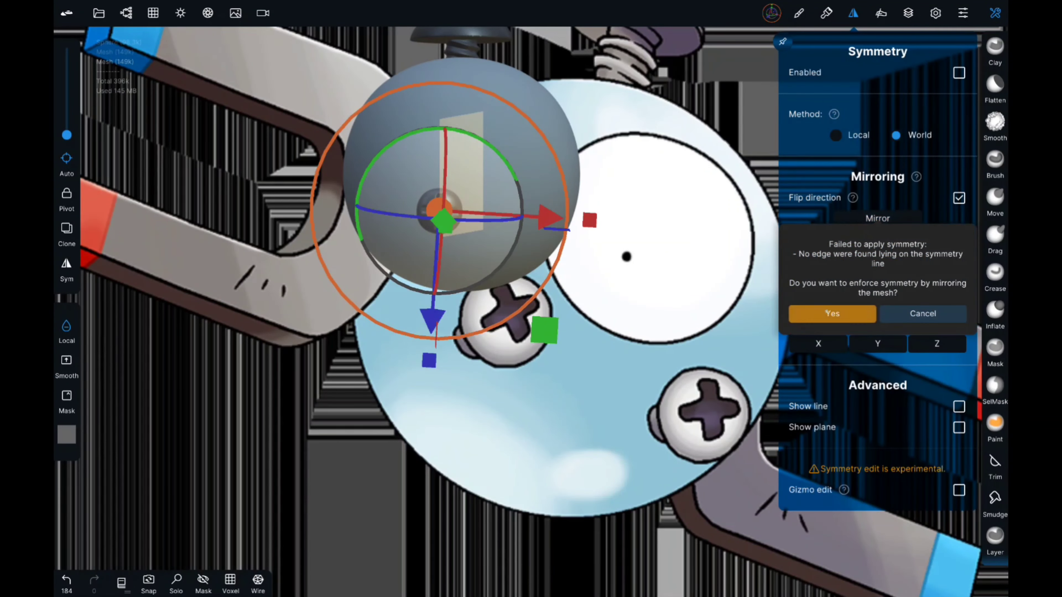
click(827, 313)
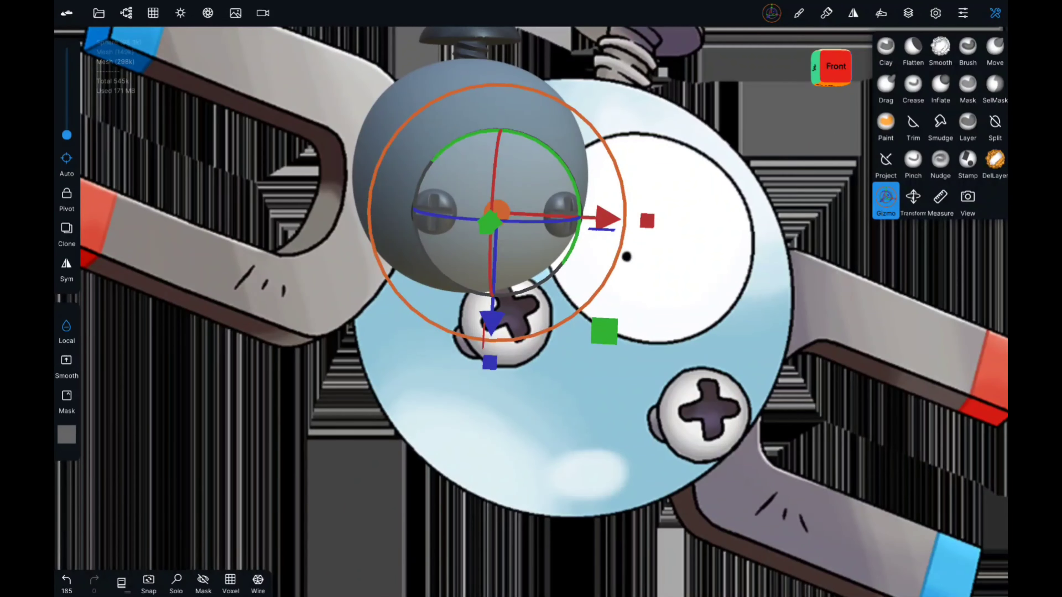
drag(491, 217, 491, 241)
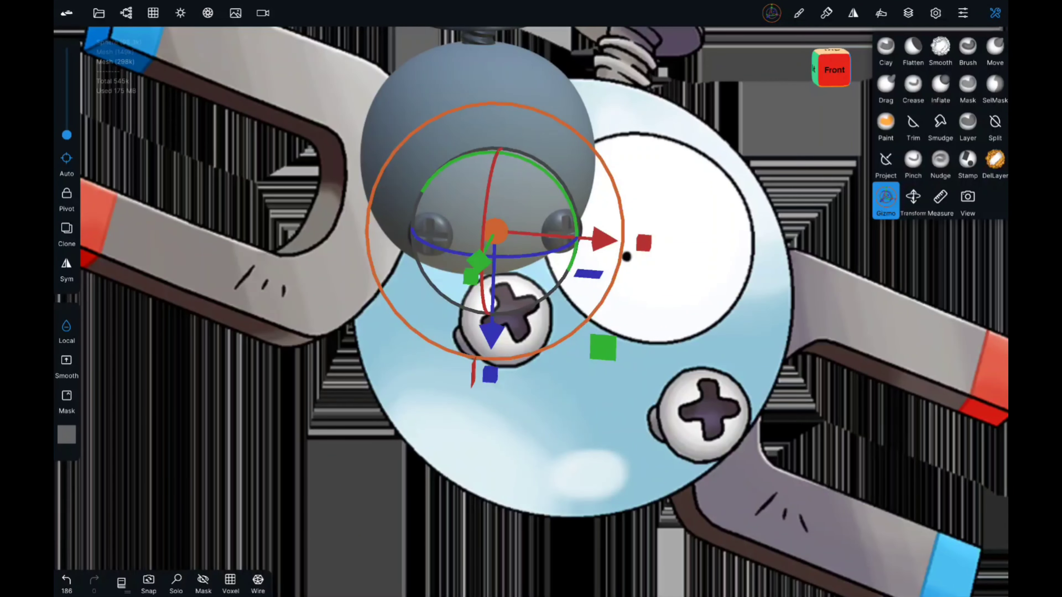
click(126, 13)
drag(118, 127, 118, 84)
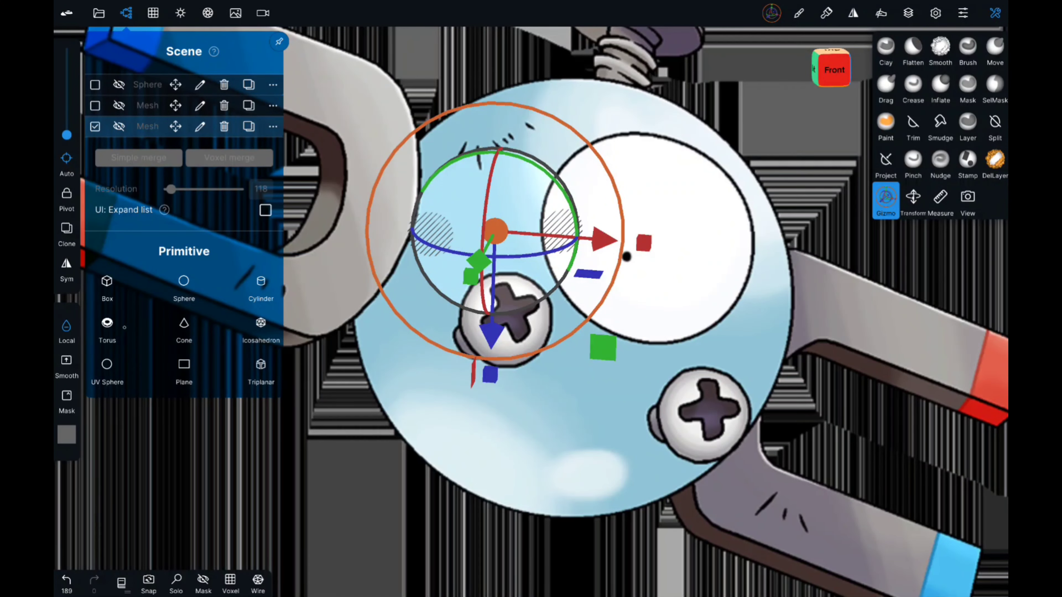
Add a flattened Box with Division X 57 and Post subdivision 2
click(107, 285)
drag(836, 481, 899, 481)
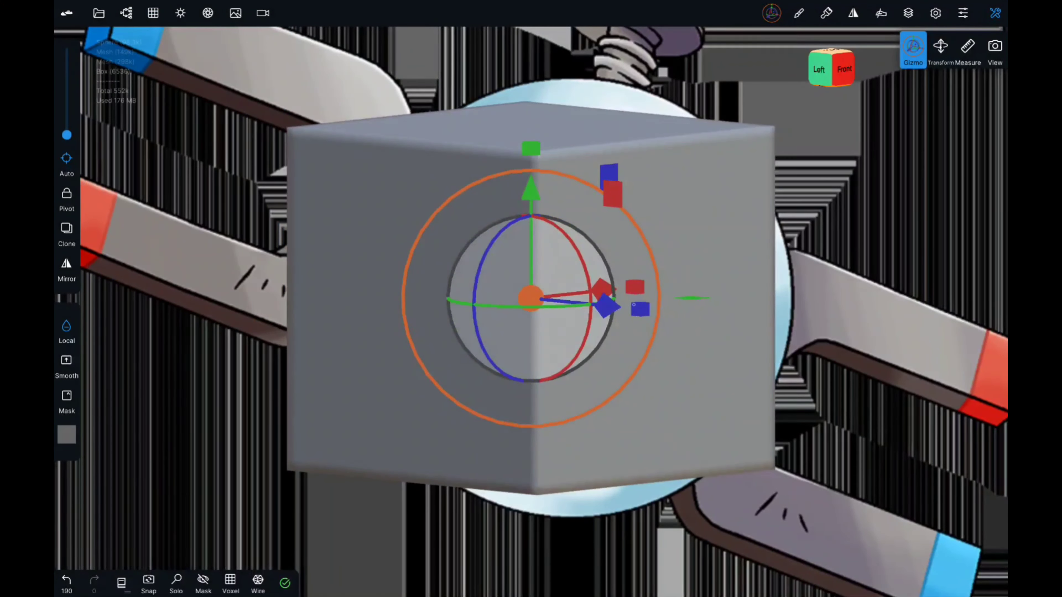
drag(680, 295, 640, 308)
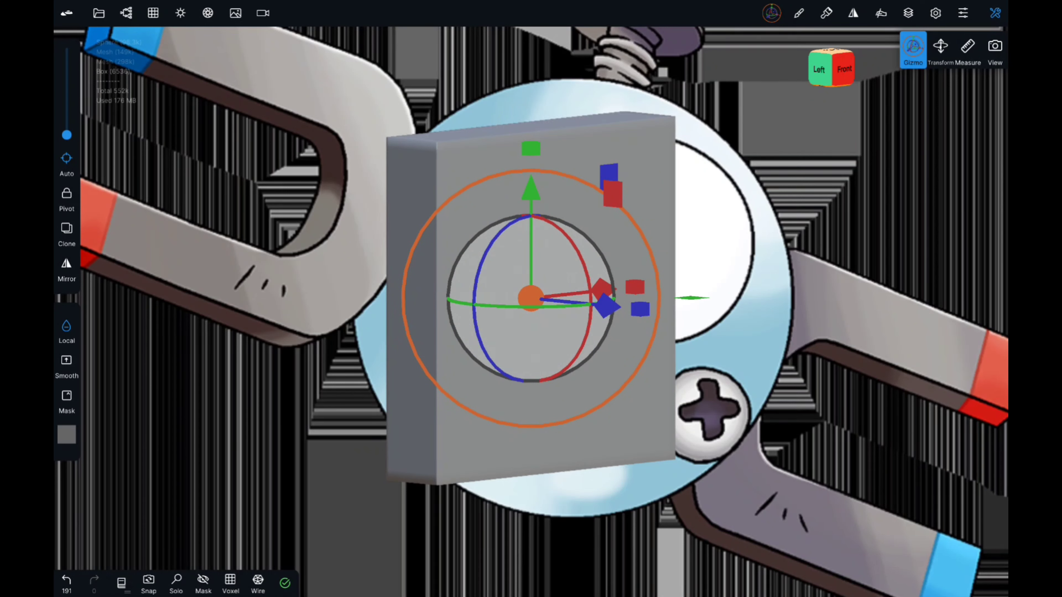
click(153, 13)
drag(167, 303, 196, 303)
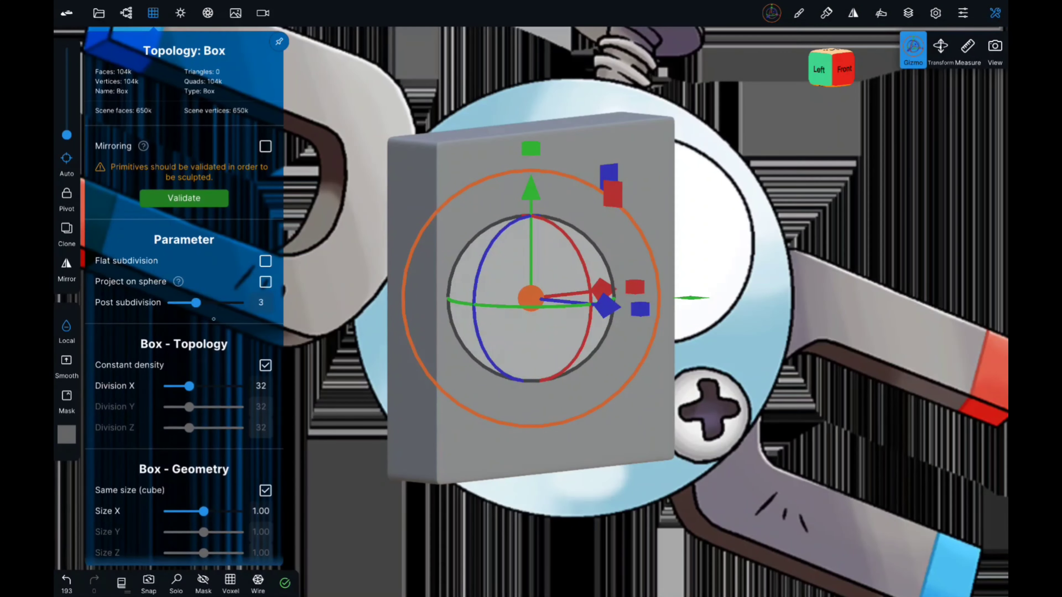
drag(189, 386, 209, 386)
click(258, 583)
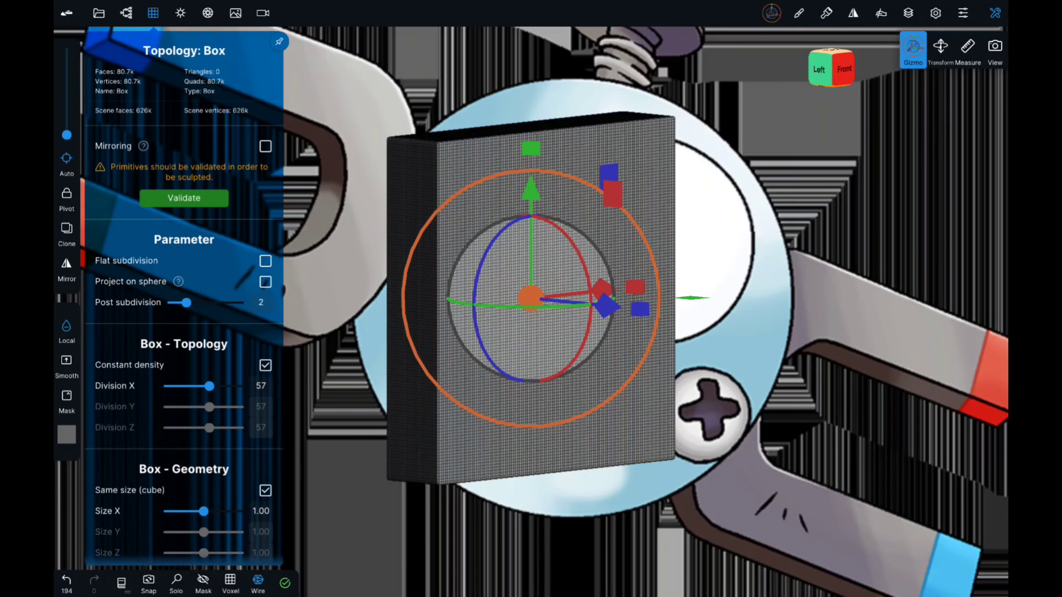
click(258, 583)
In front view, squash the box into a wide thin rectangle and choose Trim with an ellipse shape
click(843, 70)
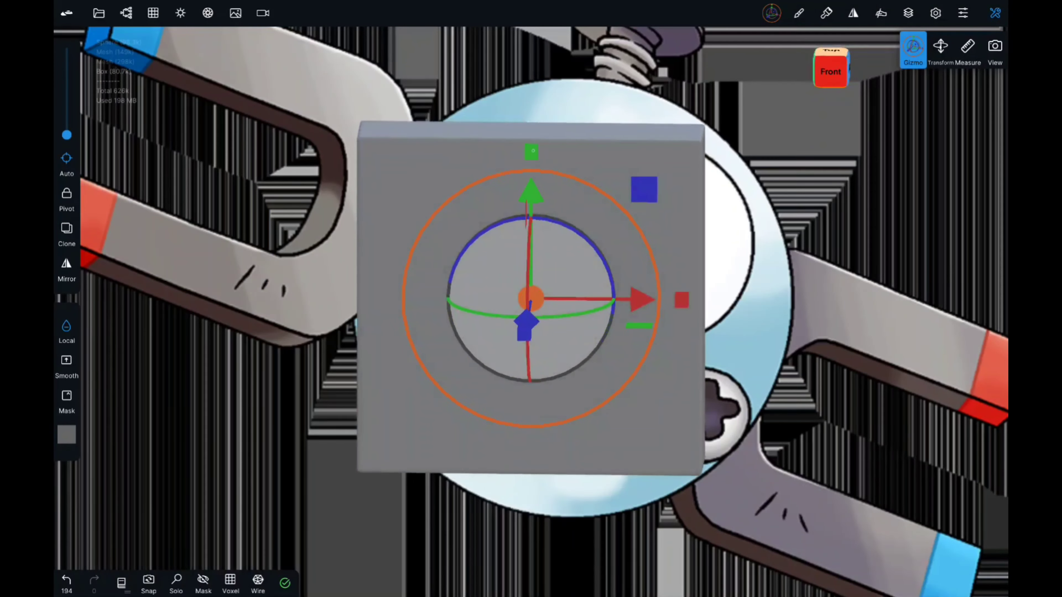
drag(531, 149, 531, 210)
drag(531, 152, 531, 145)
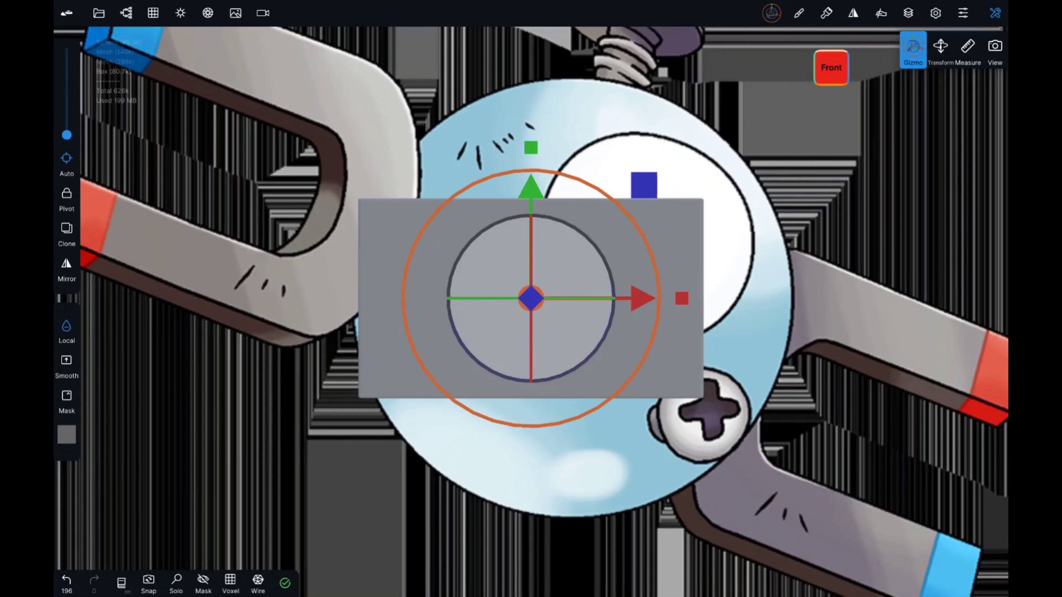
click(771, 12)
click(913, 125)
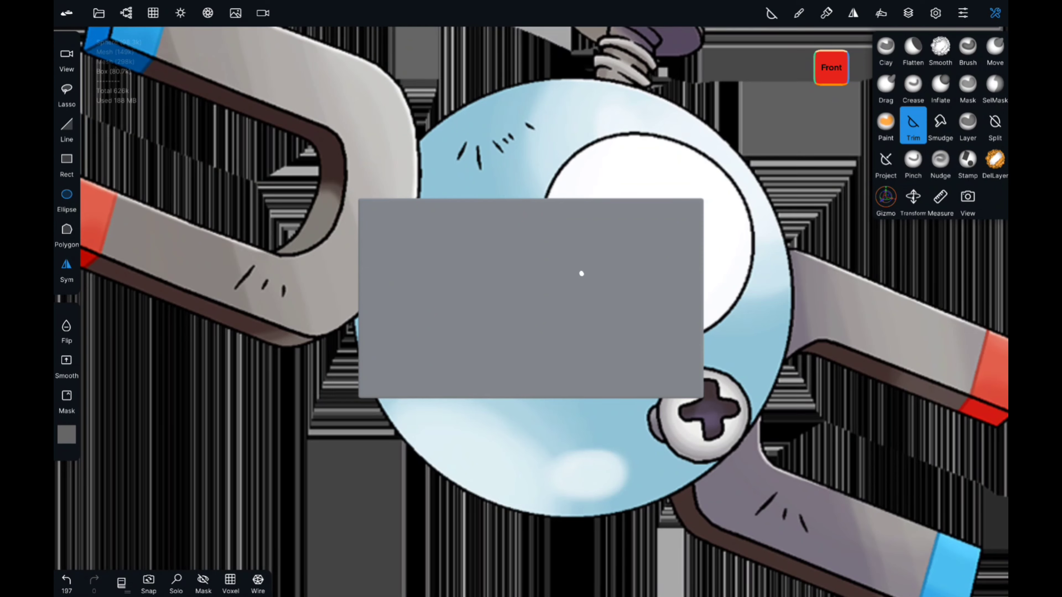
Trim a rectangular slot with a rounded inner end into the slab, undoing a stray ellipse cut
drag(581, 274, 589, 295)
key(ctrl+z)
drag(337, 250, 618, 352)
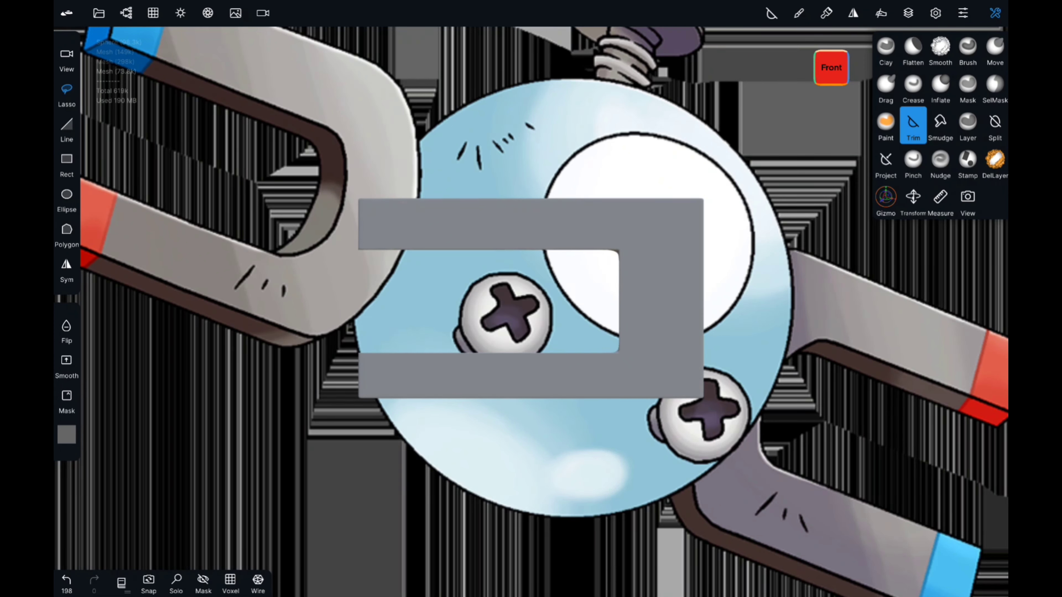
drag(634, 352, 620, 250)
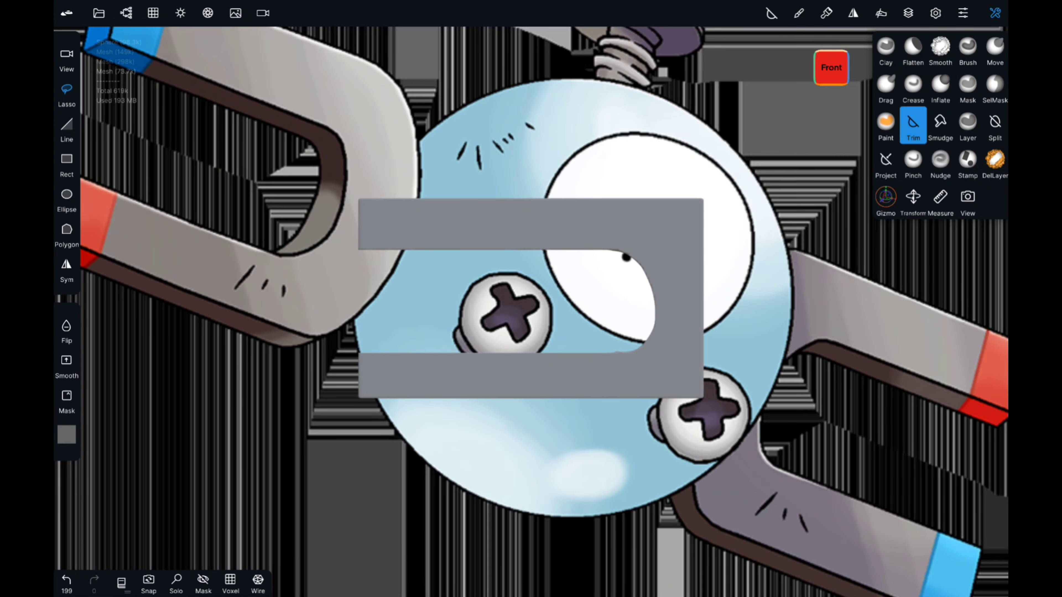
mouse_move(655, 198)
mouse_down()
mouse_move(703, 228)
mouse_move(703, 210)
mouse_up()
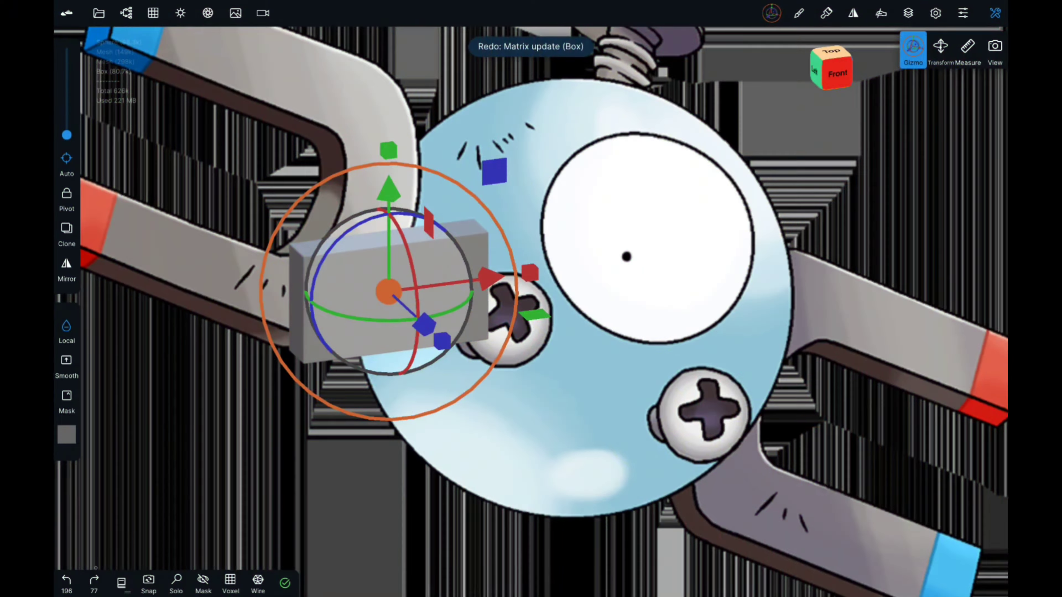
Redo eight times to bring back both red- and blue-tipped magnets, then undo the final move
key(ctrl+shift+z)
key(ctrl+shift+z)
key(ctrl+shift+z)
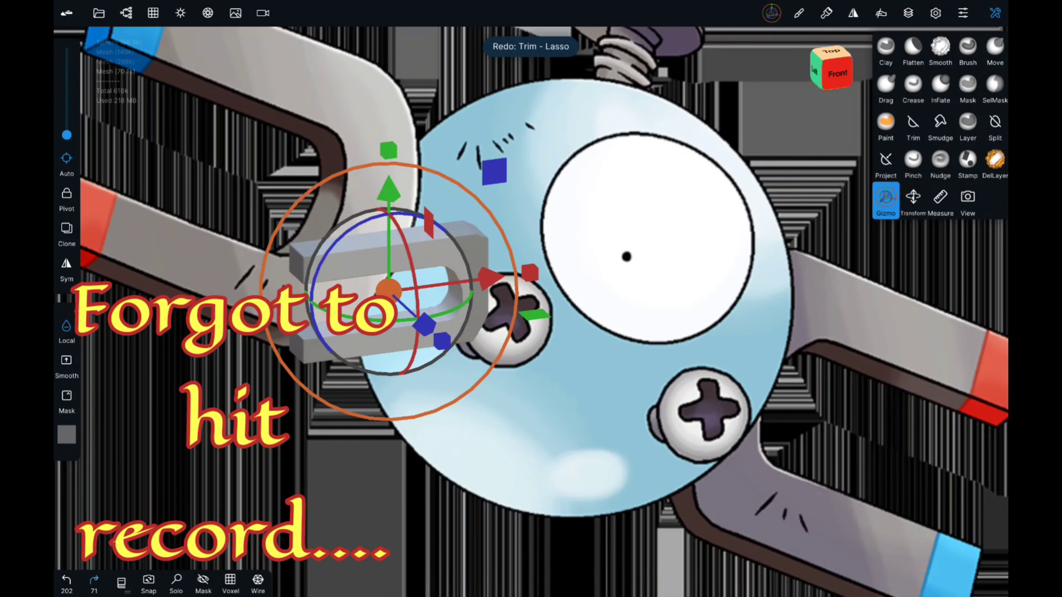
key(ctrl+shift+z)
key(ctrl+shift+z)
key(ctrl+shift+z)
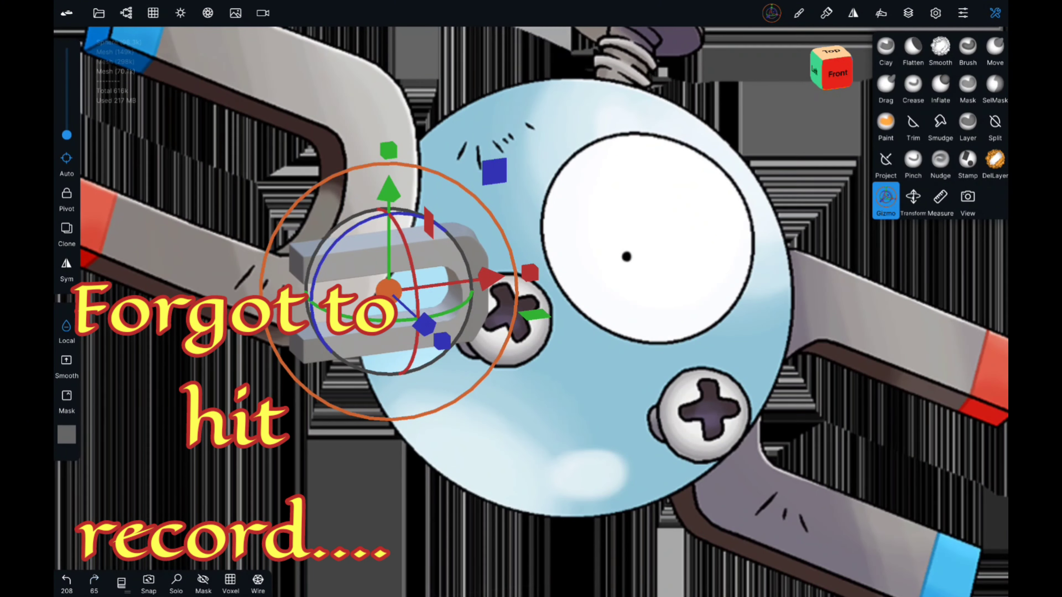
key(ctrl+shift+z)
key(ctrl+shift+z)
key(ctrl+shift+z)
key(ctrl+shift+z)
key(ctrl+shift+z)
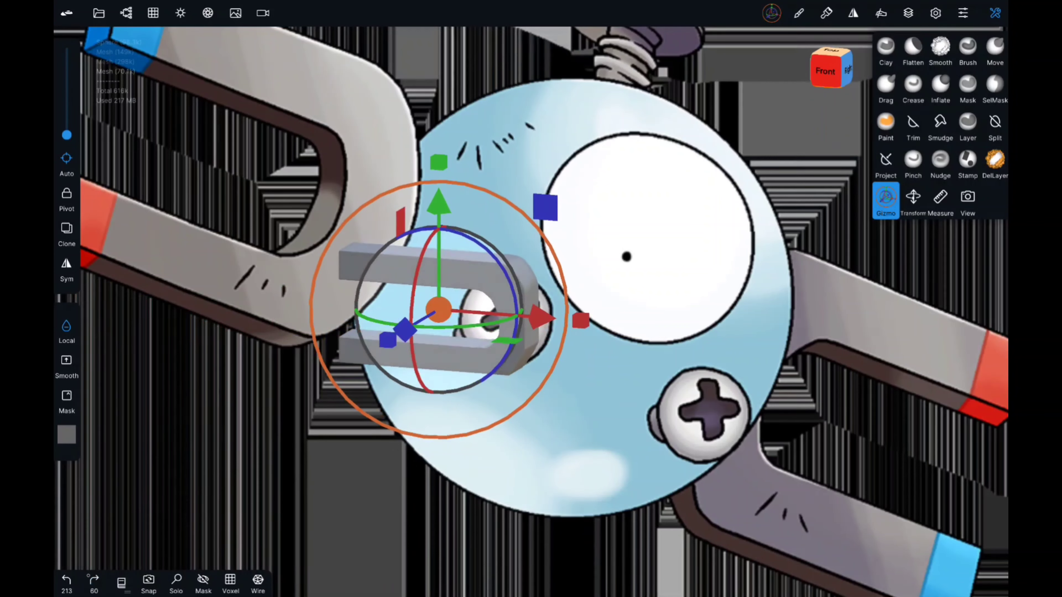
key(ctrl+shift+z)
key(ctrl+shift+z)
key(ctrl+shift+z)
key(ctrl+shift+z)
key(ctrl+shift+z)
key(ctrl+shift+z)
key(ctrl+shift+z)
key(ctrl+shift+z)
key(ctrl+shift+z)
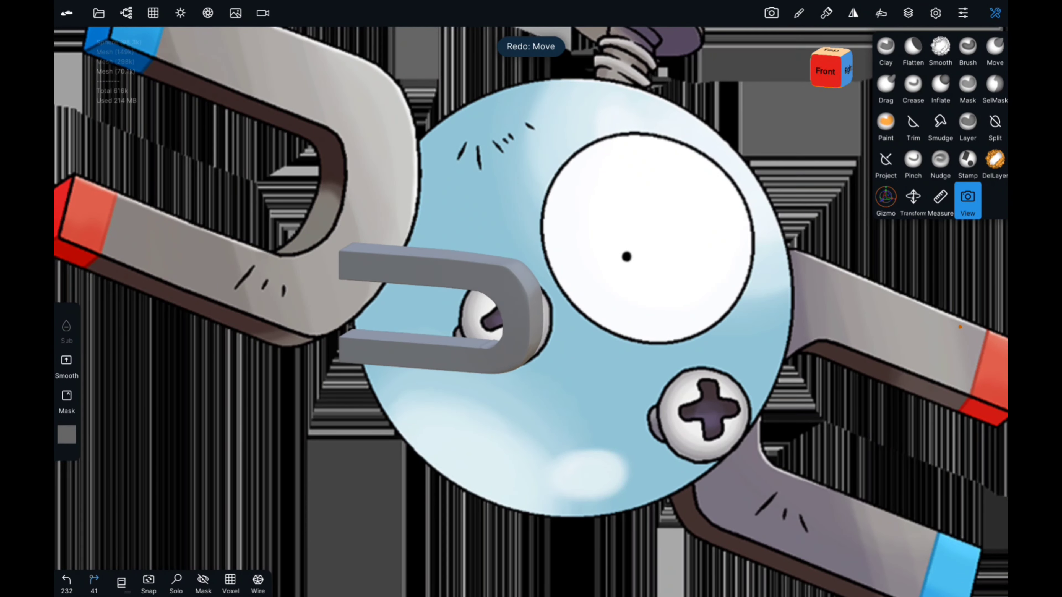
key(ctrl+shift+z)
key(ctrl+shift+z)
key(ctrl+shift+z)
key(ctrl+shift+z)
key(ctrl+shift+z)
key(ctrl+shift+z)
key(ctrl+shift+z)
key(ctrl+shift+z)
key(ctrl+shift+z)
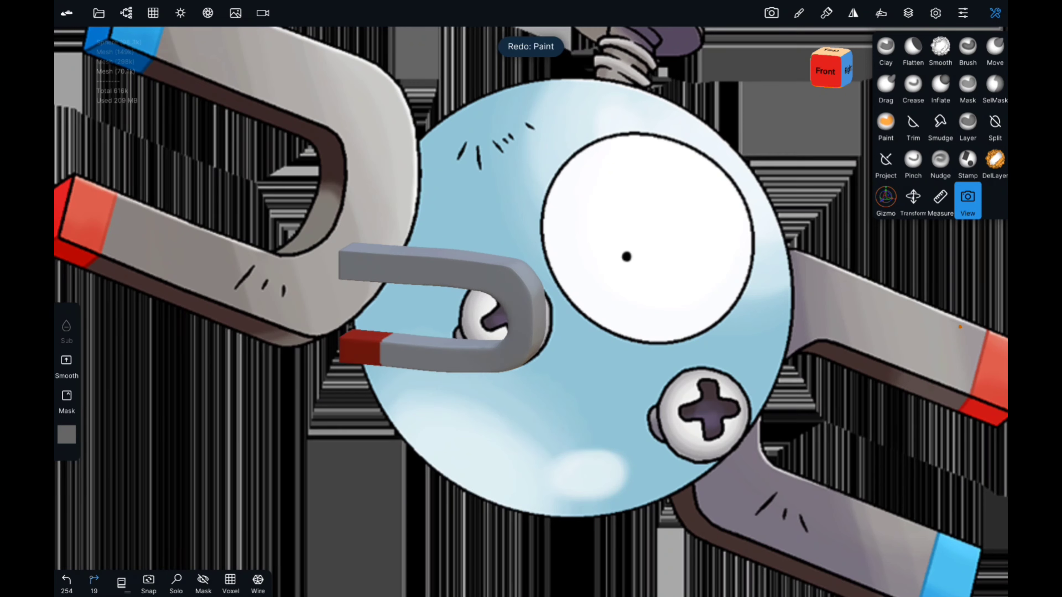
key(ctrl+shift+z)
key(ctrl+shift+z)
key(ctrl+shift+z)
key(ctrl+shift+z)
key(ctrl+shift+z)
key(ctrl+shift+z)
key(ctrl+shift+z)
key(ctrl+shift+z)
key(ctrl+shift+z)
key(ctrl+shift+z)
key(ctrl+shift+z)
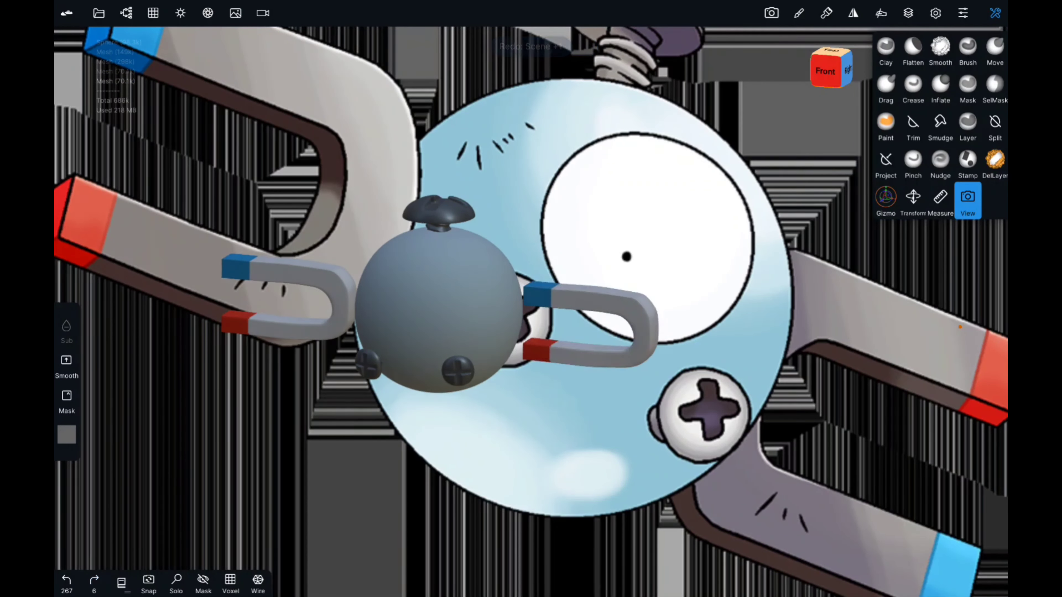
key(ctrl+shift+z)
key(ctrl+shift+z)
key(ctrl+shift+z)
key(ctrl+shift+z)
key(ctrl+shift+z)
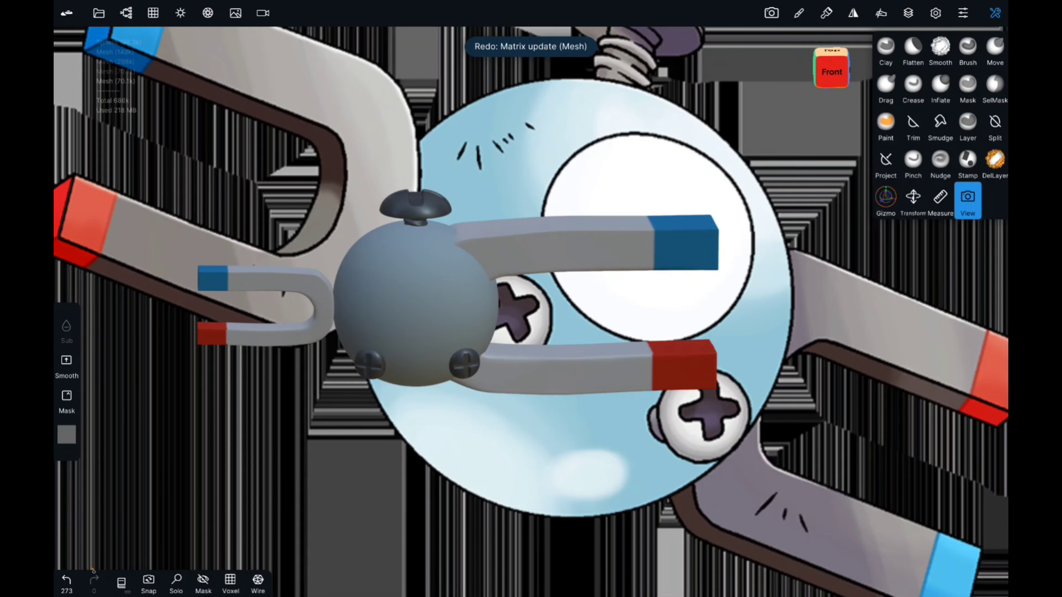
key(ctrl+shift+z)
key(ctrl+z)
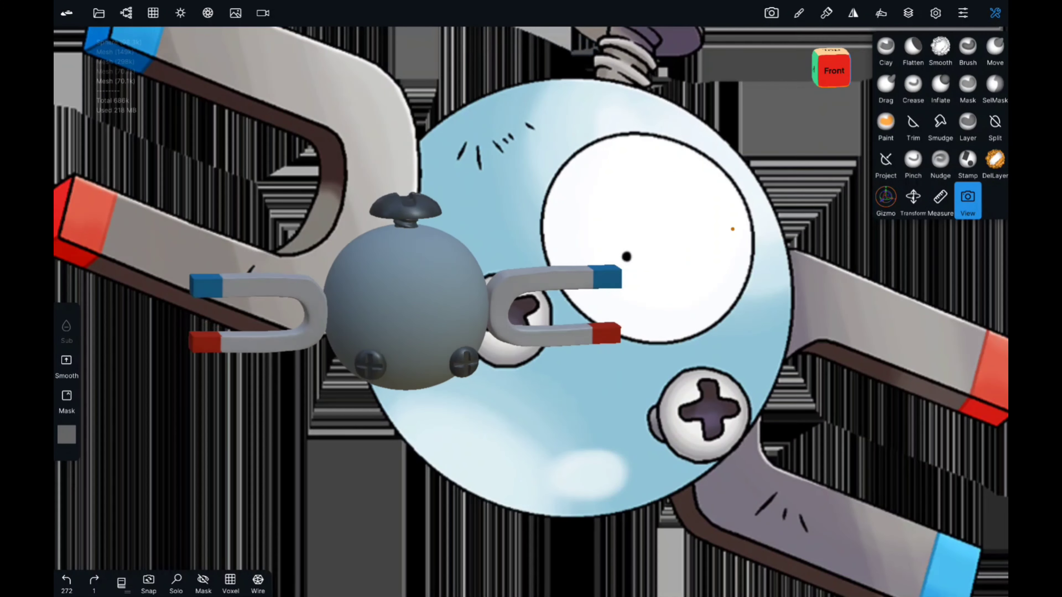
Switch to SelMask and subdivide the body sphere to a higher resolution
middle_drag(677, 289, 786, 284)
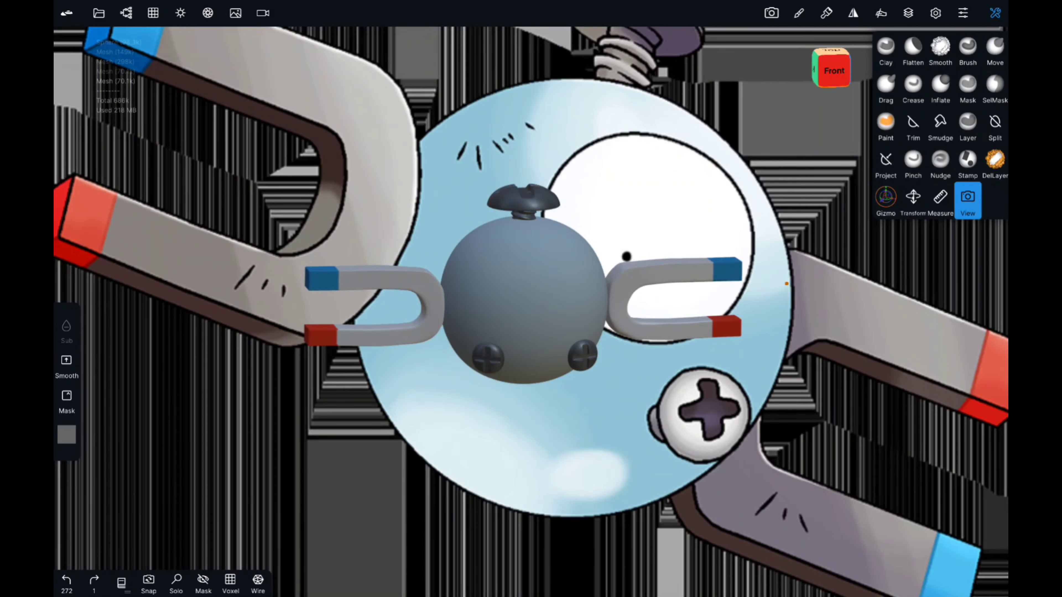
click(994, 85)
scroll(497, 285, up, 3)
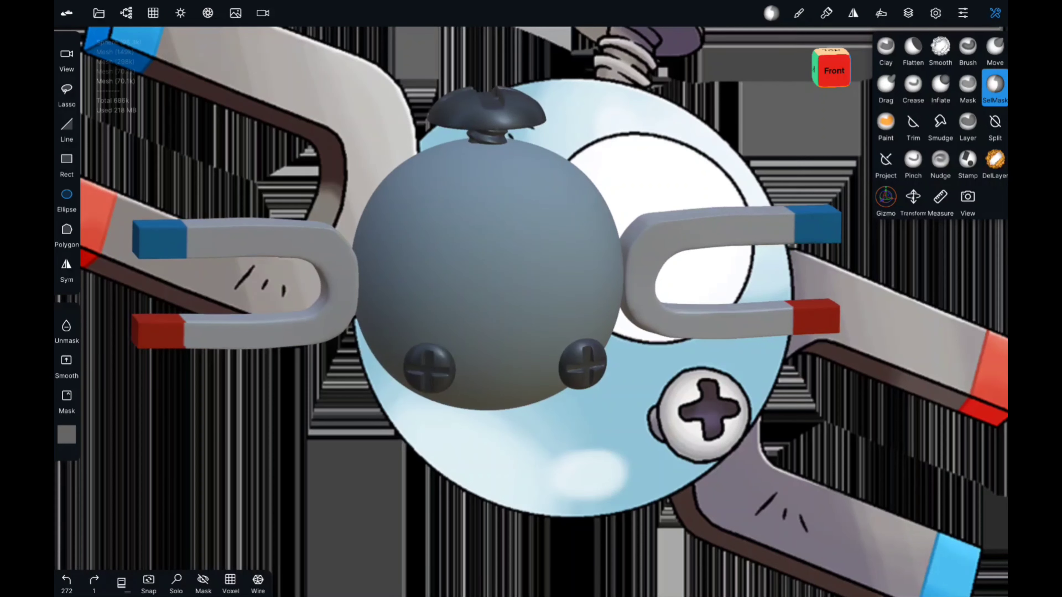
click(153, 12)
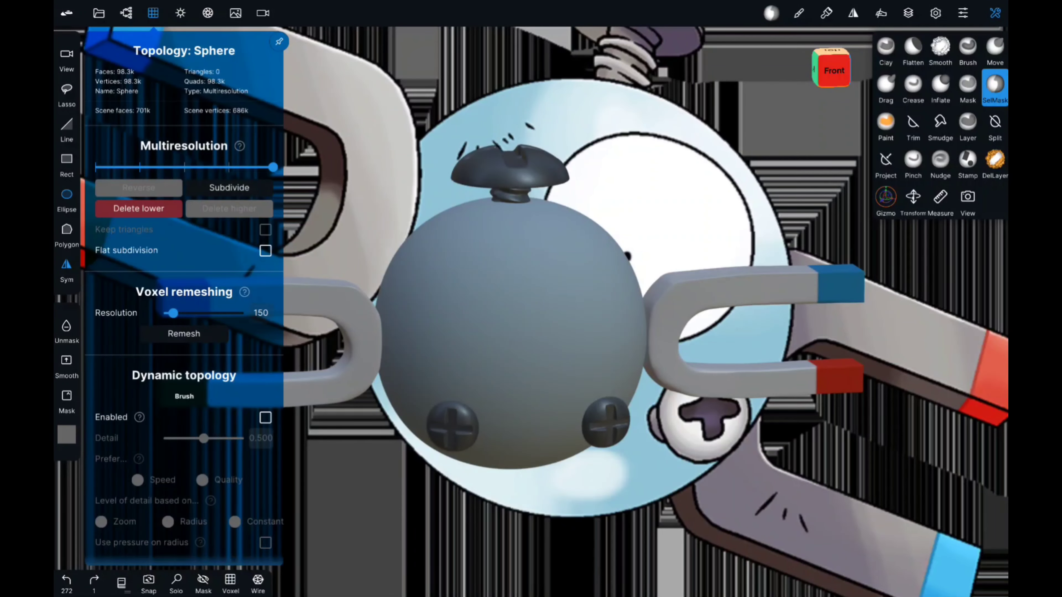
click(229, 187)
click(153, 13)
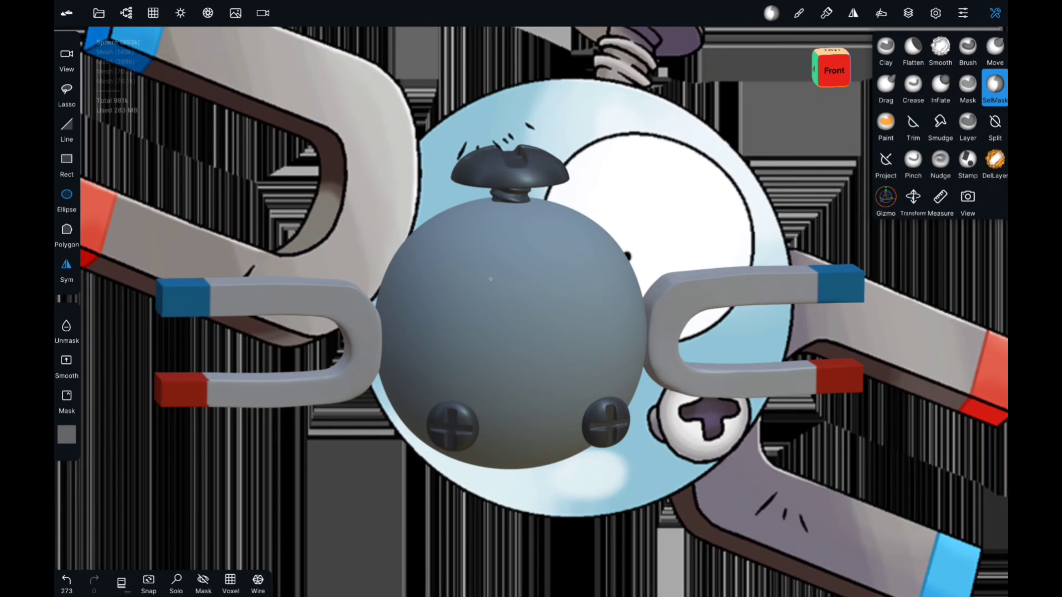
Snap to Front view and mask a large round disc at the sphere's front centre
drag(490, 278, 592, 381)
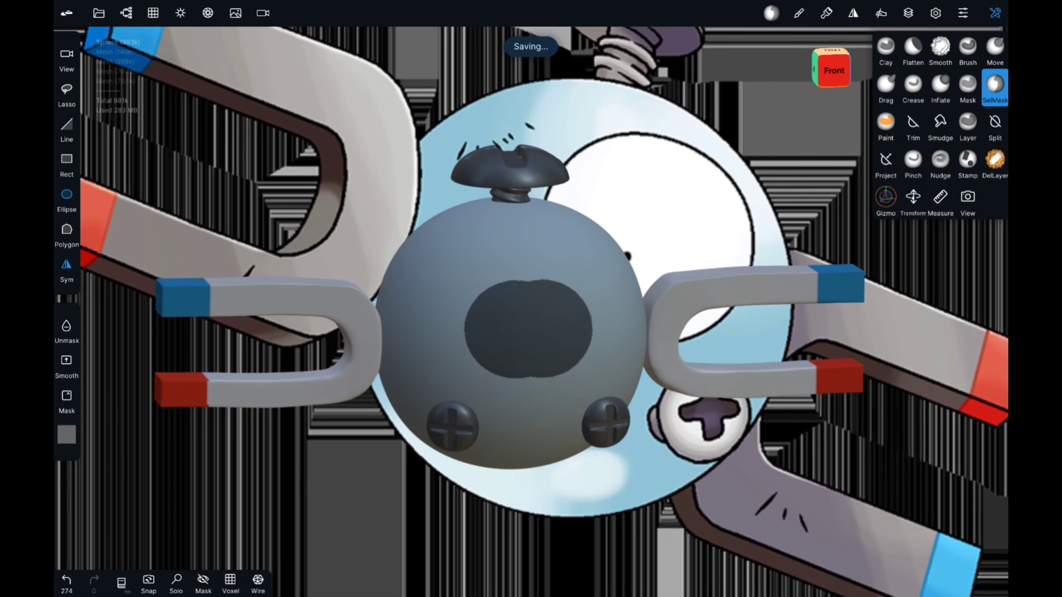
key(ctrl+z)
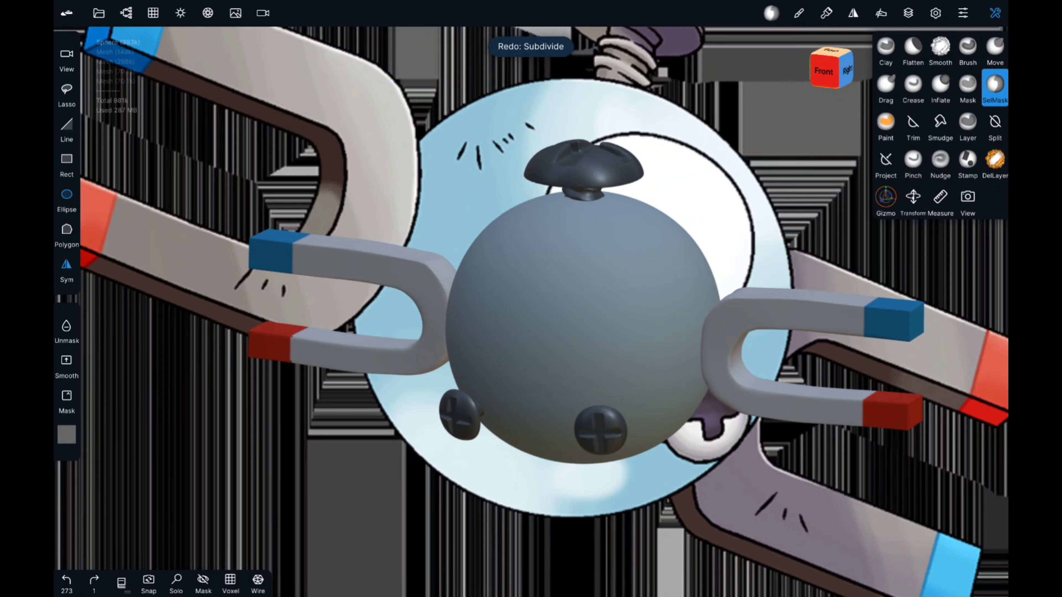
drag(795, 481, 819, 481)
click(826, 72)
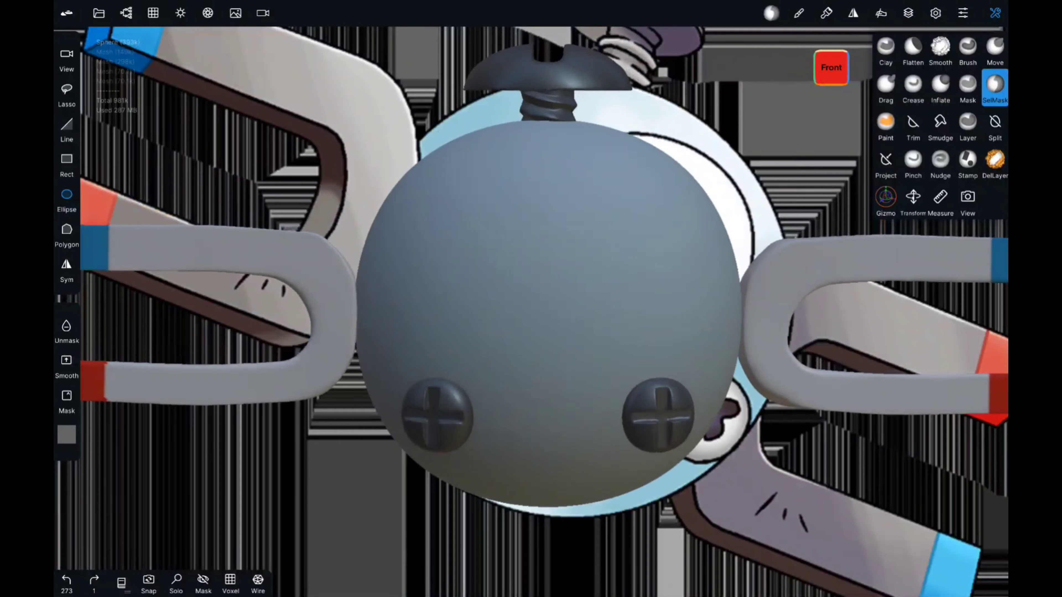
drag(498, 233, 610, 357)
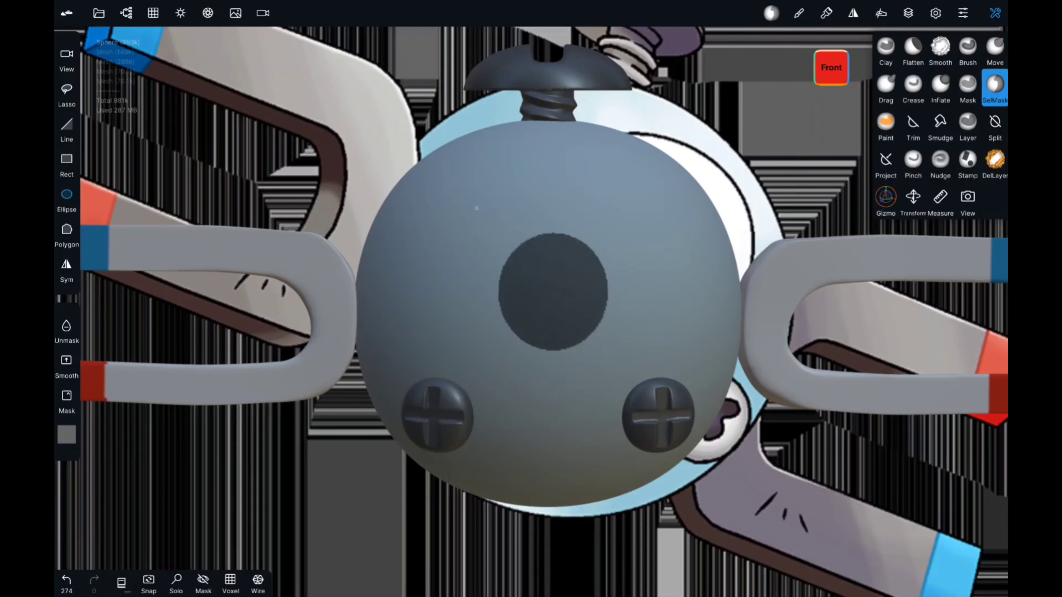
drag(477, 210, 629, 371)
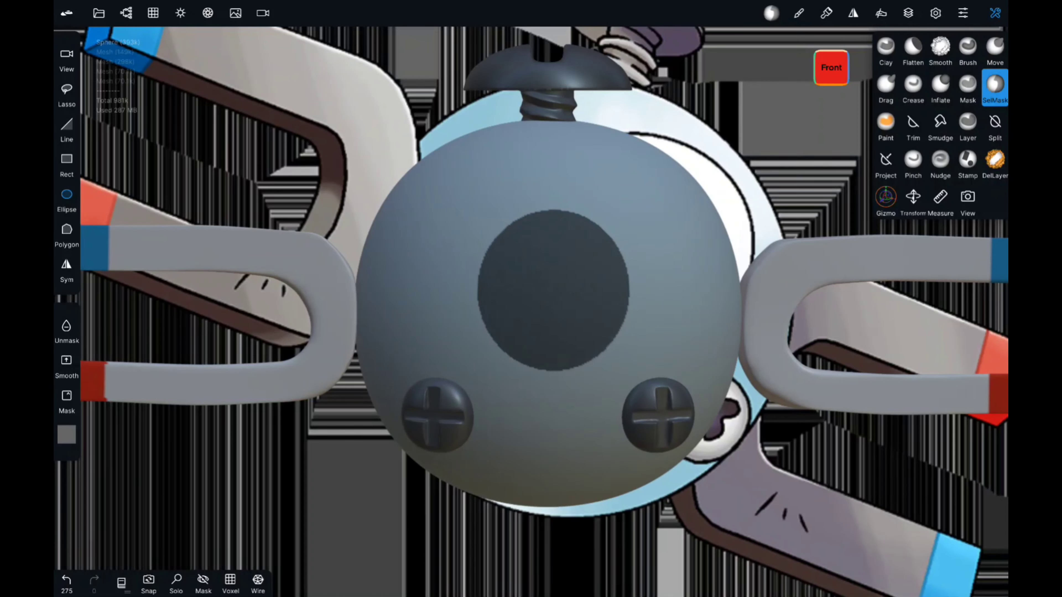
click(771, 13)
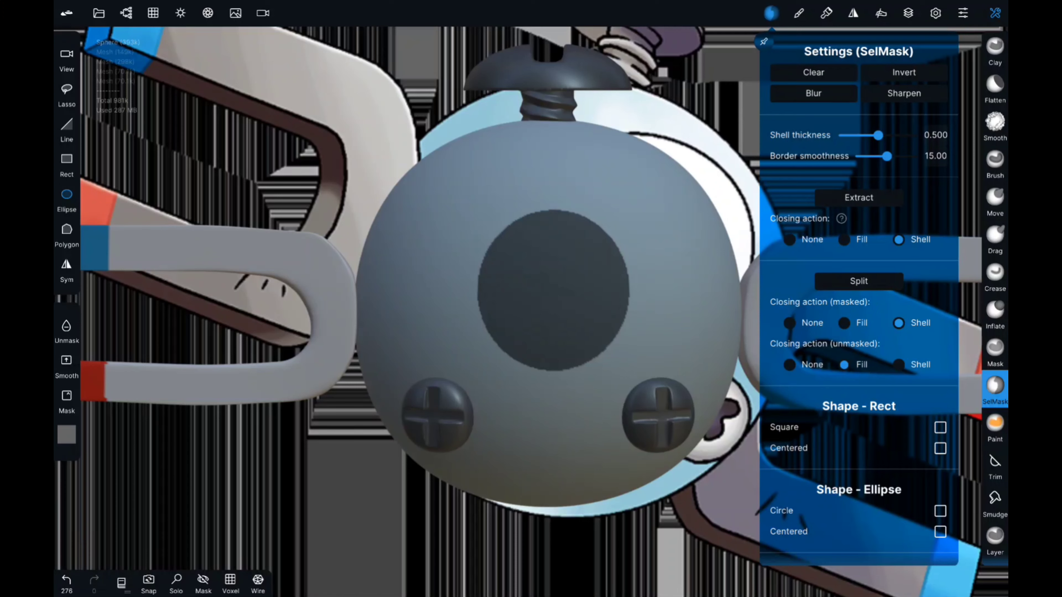
Invert the mask and set the paint to white with roughness 1.0 and metalness 0
click(904, 72)
click(826, 13)
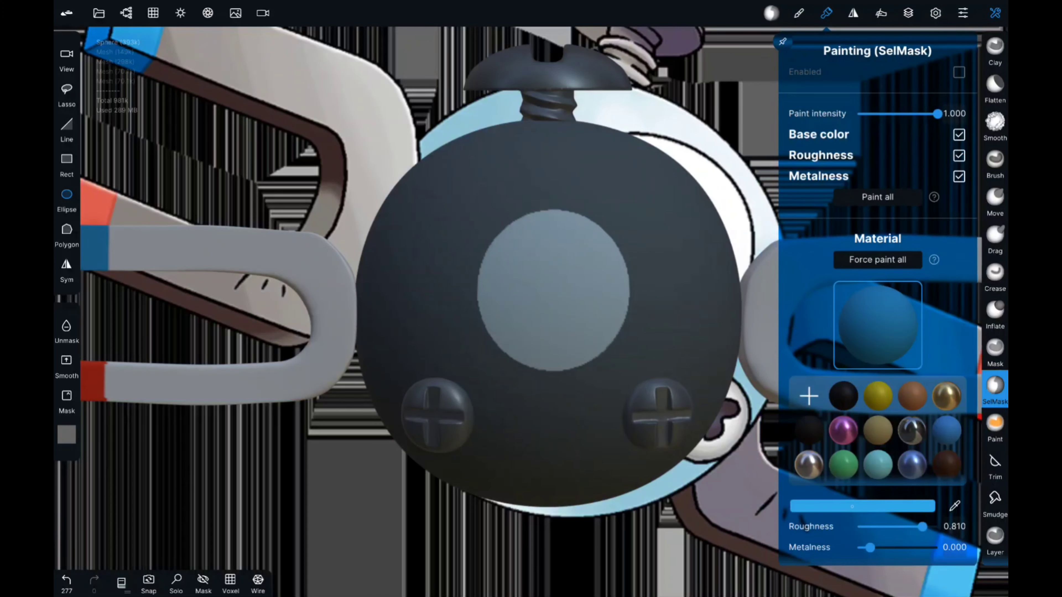
click(862, 506)
click(820, 344)
click(861, 506)
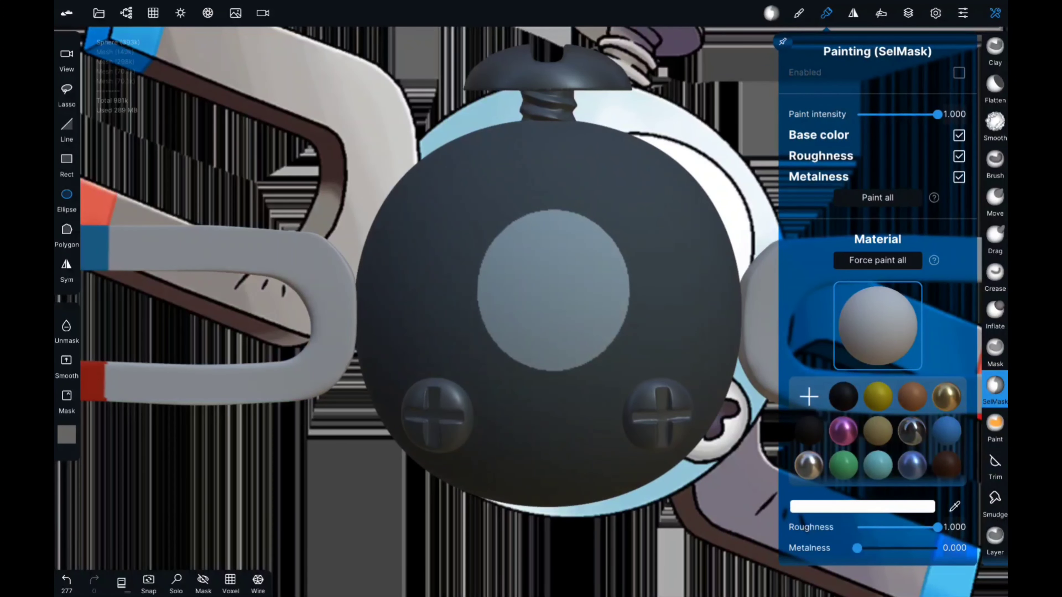
mouse_move(857, 548)
mouse_down()
mouse_move(899, 548)
mouse_move(862, 548)
mouse_up()
Check the environment lighting options, then paint the front disc off-white
click(180, 13)
click(184, 252)
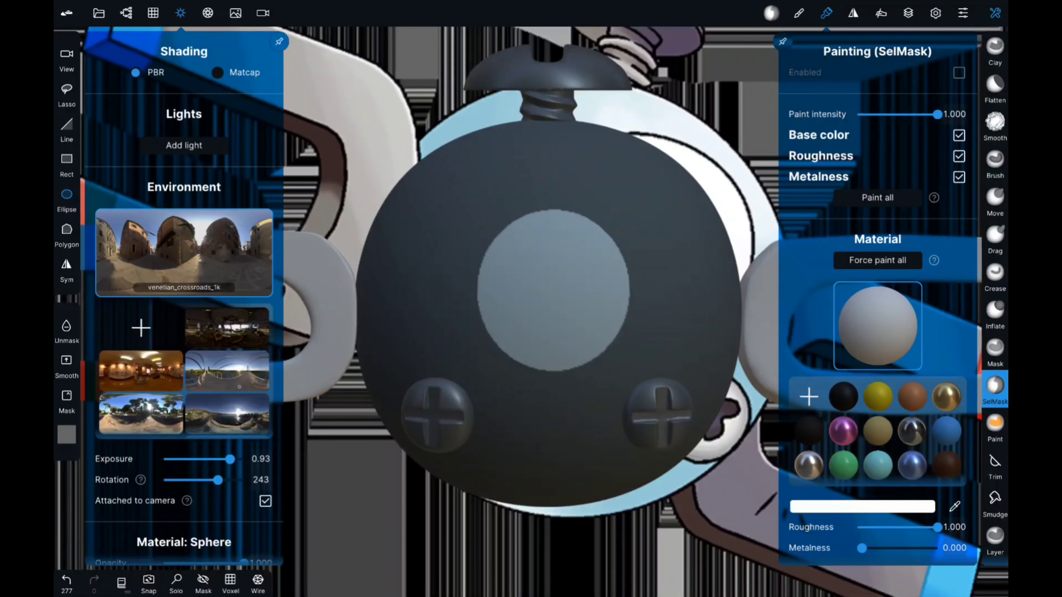
click(995, 13)
mouse_move(545, 250)
mouse_down()
mouse_move(570, 313)
mouse_move(523, 225)
mouse_up()
click(886, 123)
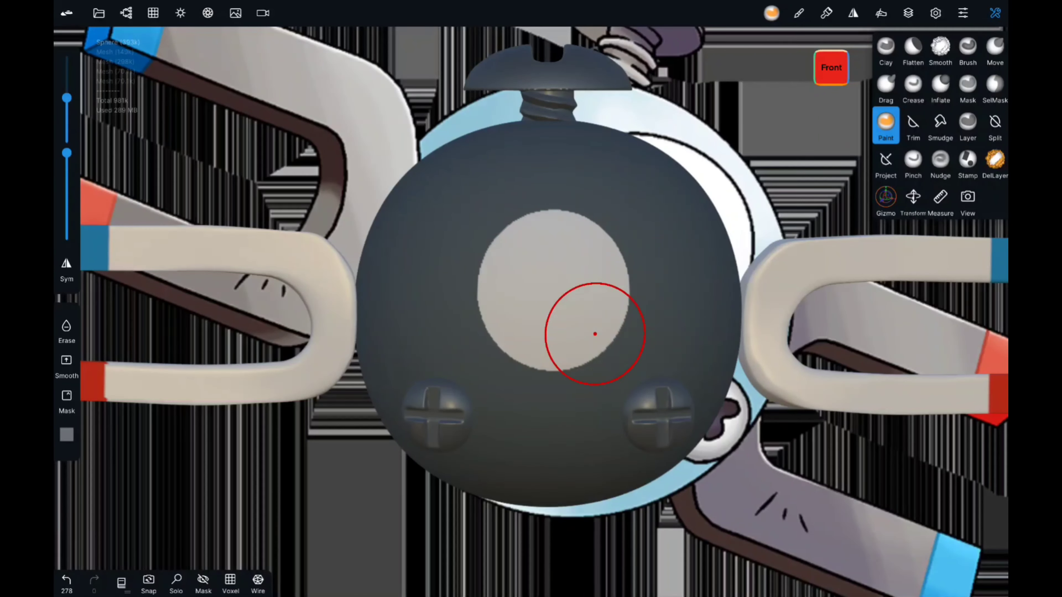
Pick black as the paint colour and zoom in to face the white disc
click(826, 13)
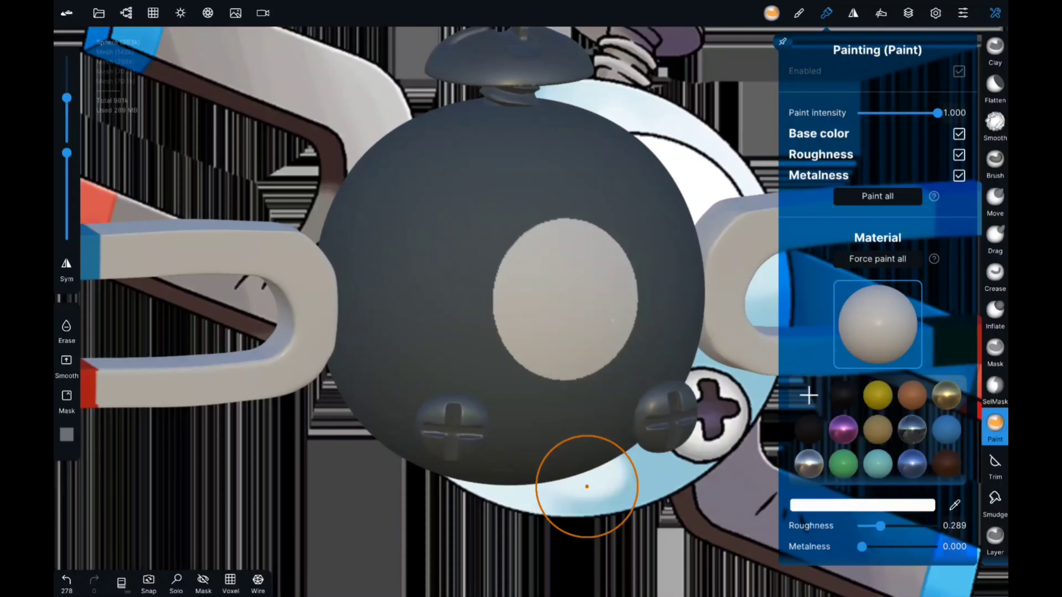
click(995, 13)
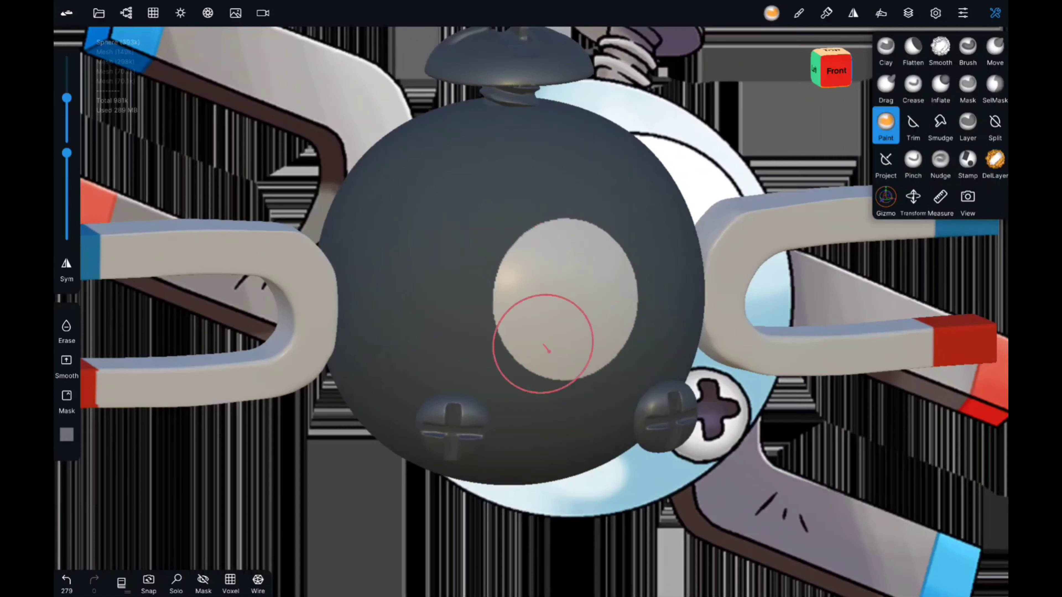
mouse_move(663, 317)
middle_down()
mouse_move(618, 300)
mouse_move(661, 210)
middle_up()
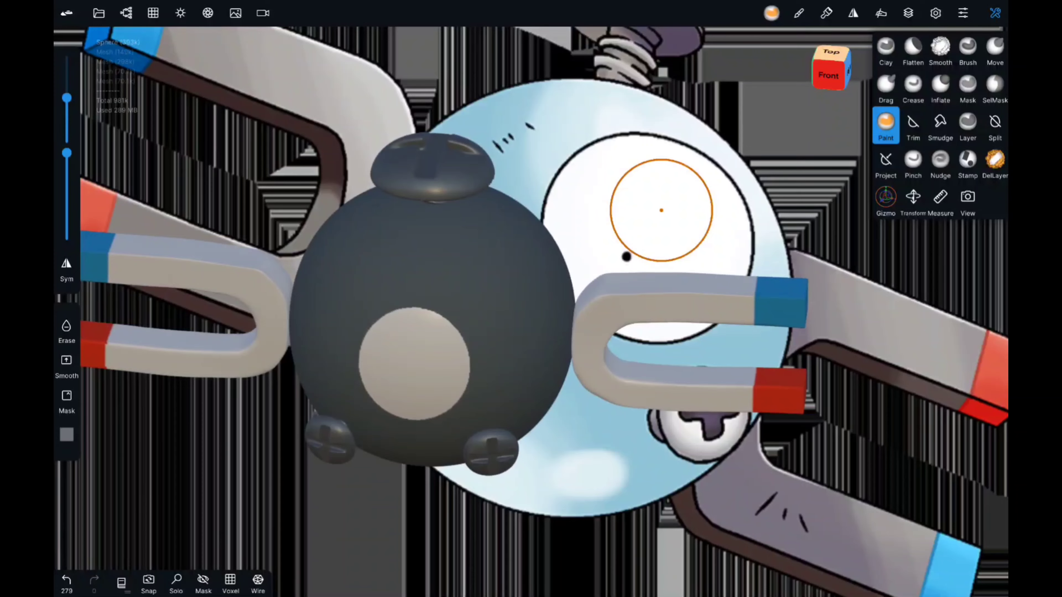
scroll(661, 210, up, 5)
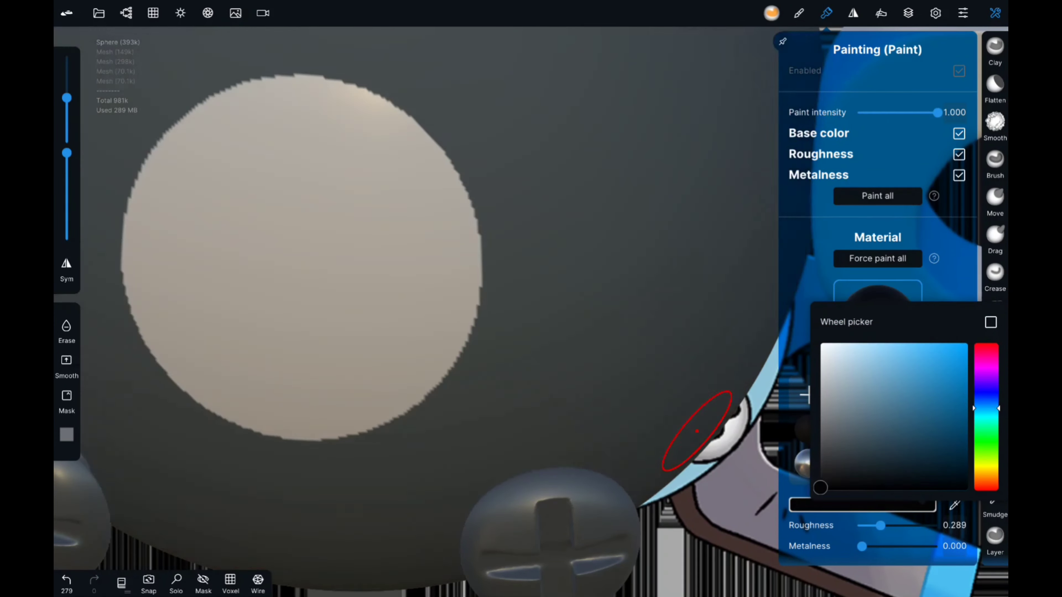
middle_drag(699, 435, 705, 253)
right_drag(704, 254, 564, 214)
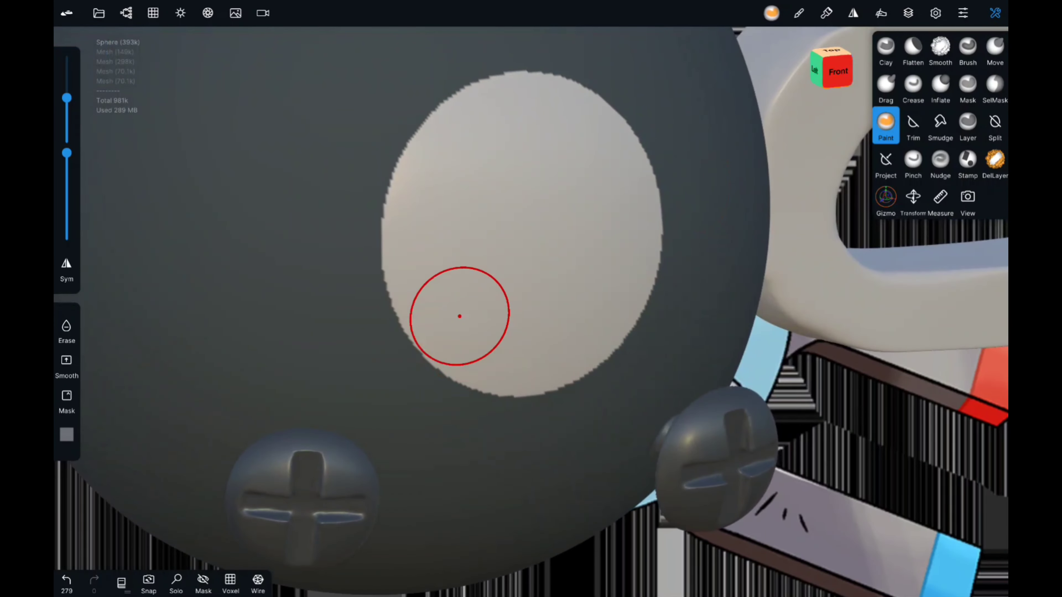
Shrink the brush radius and dab a small black pupil inside the eye disc
key(bracketleft)
key(bracketleft)
key(bracketleft)
key(bracketleft)
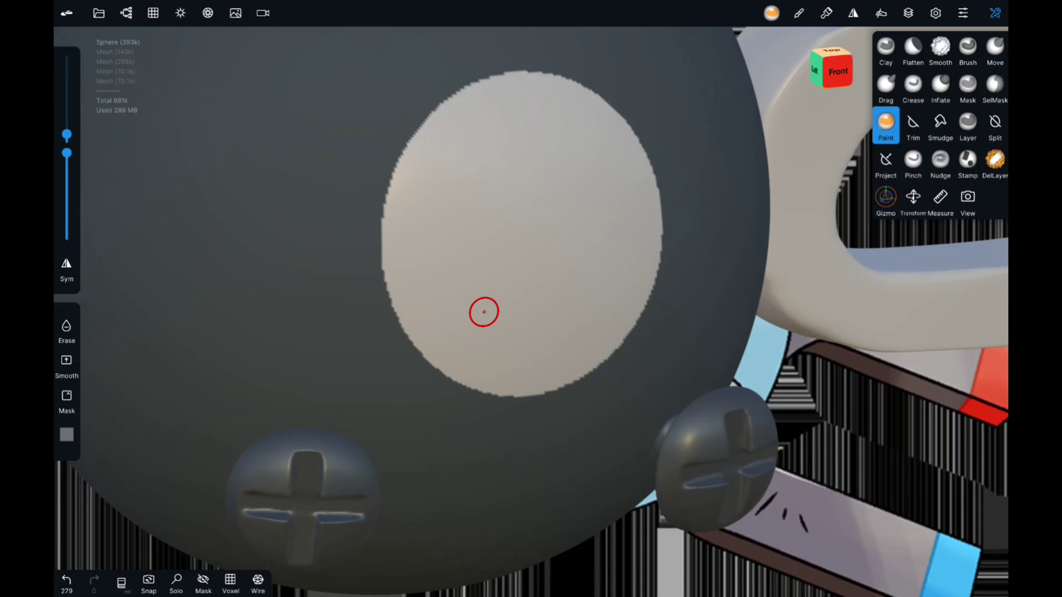
drag(490, 319, 495, 317)
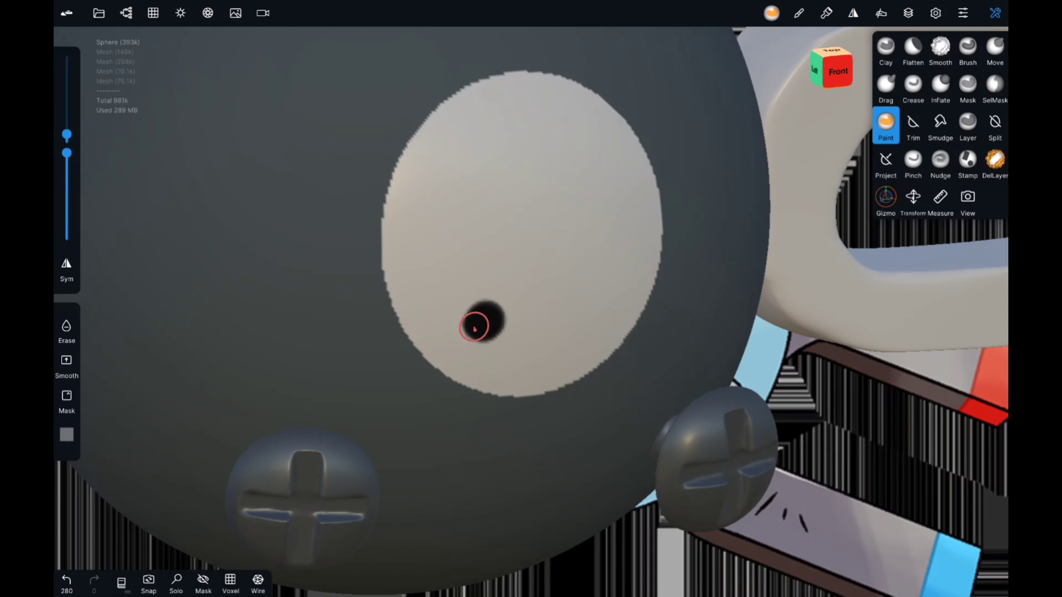
scroll(474, 328, down, 5)
right_drag(474, 327, 628, 257)
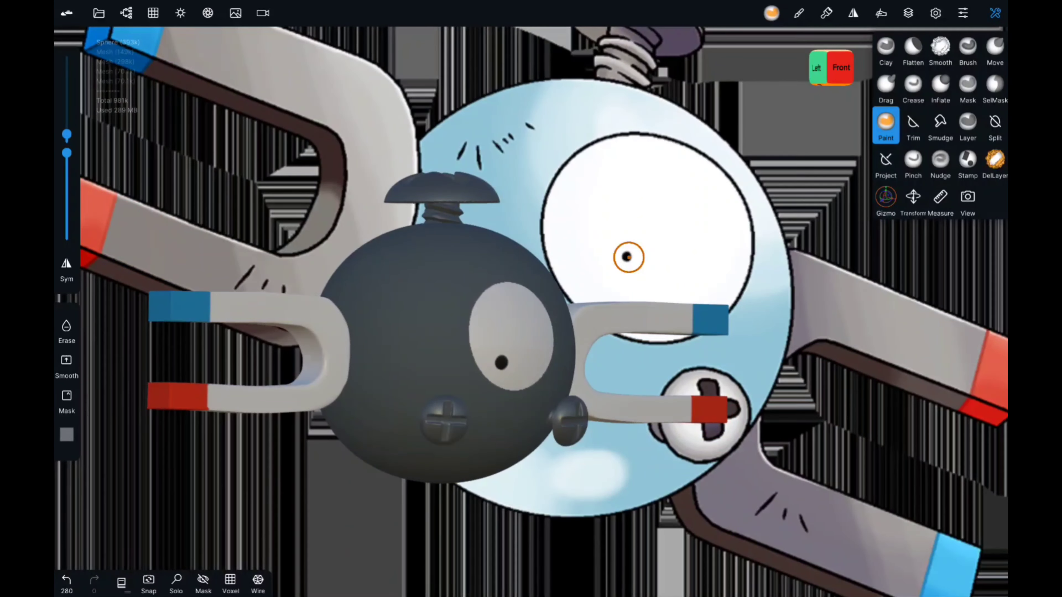
Clear the mask from the sphere and select the Sphere in the Scene panel
click(995, 87)
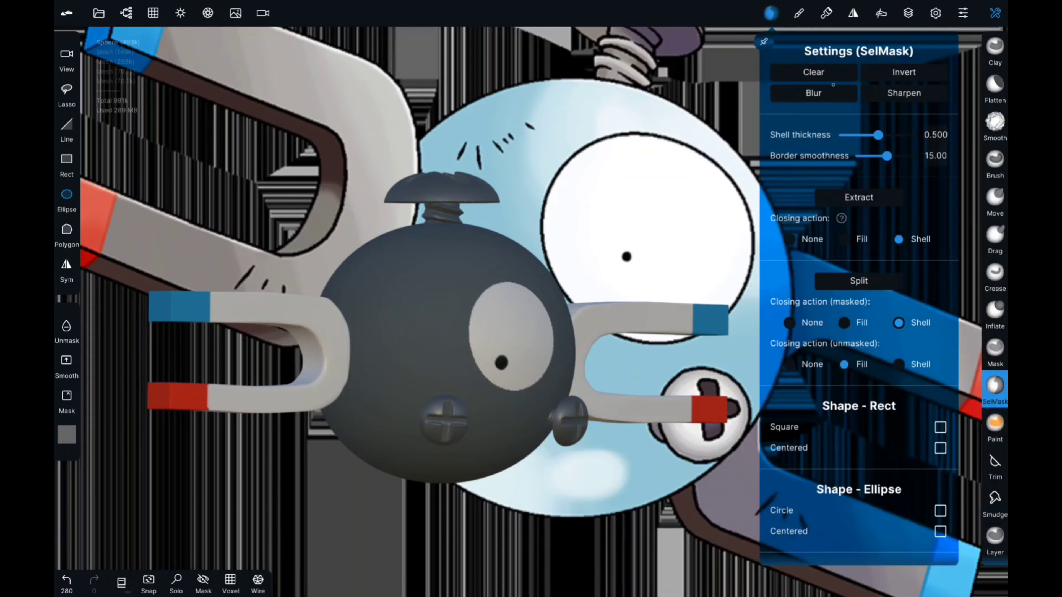
drag(627, 418, 689, 397)
drag(477, 385, 458, 167)
click(126, 13)
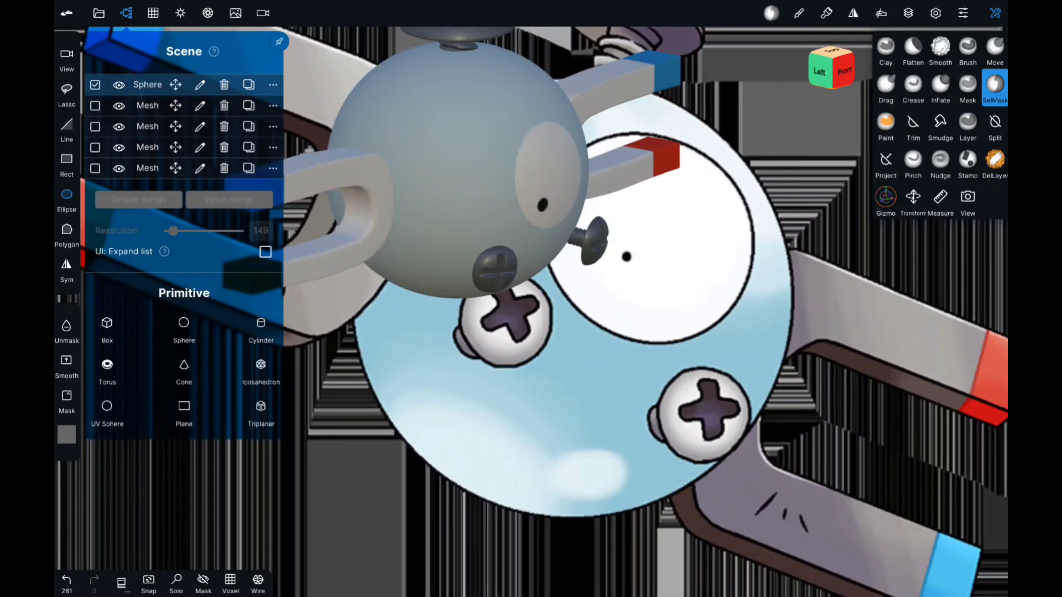
click(125, 12)
Rotate and move the model with the Gizmo back over the reference image's centre
click(940, 48)
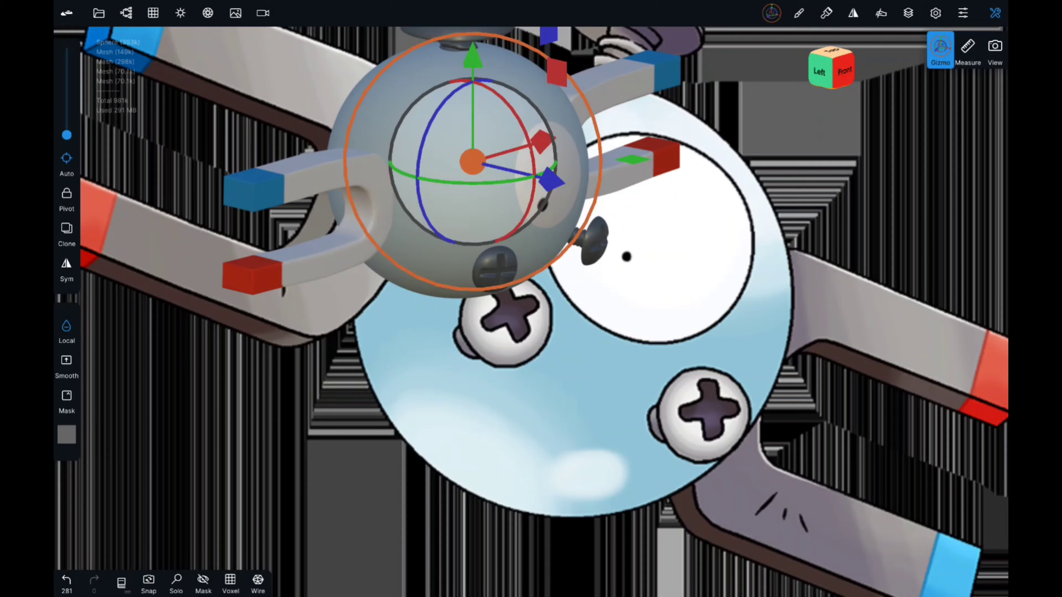
drag(543, 235, 493, 268)
drag(473, 161, 576, 332)
click(995, 48)
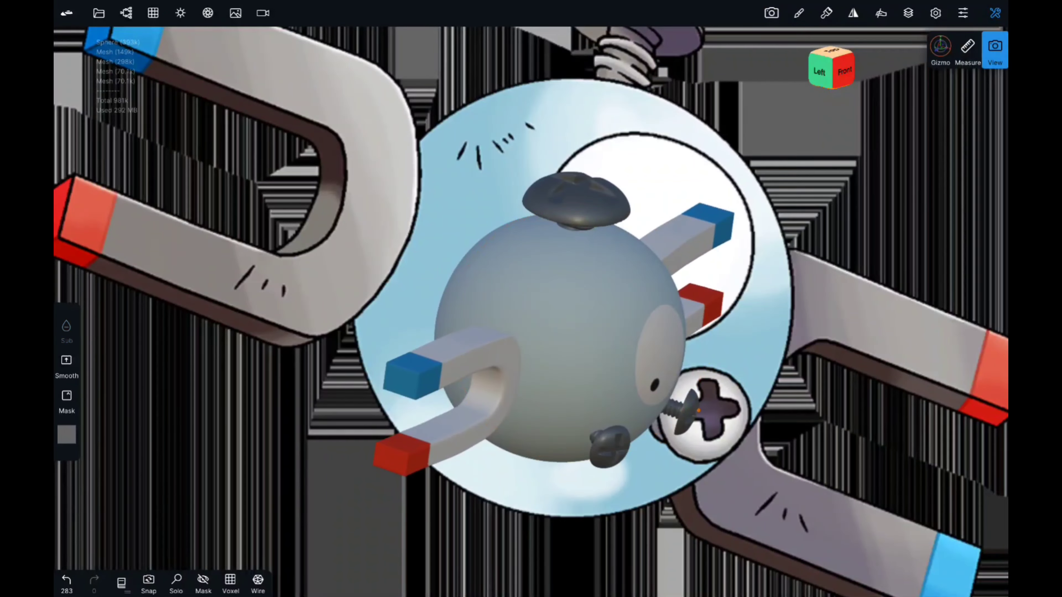